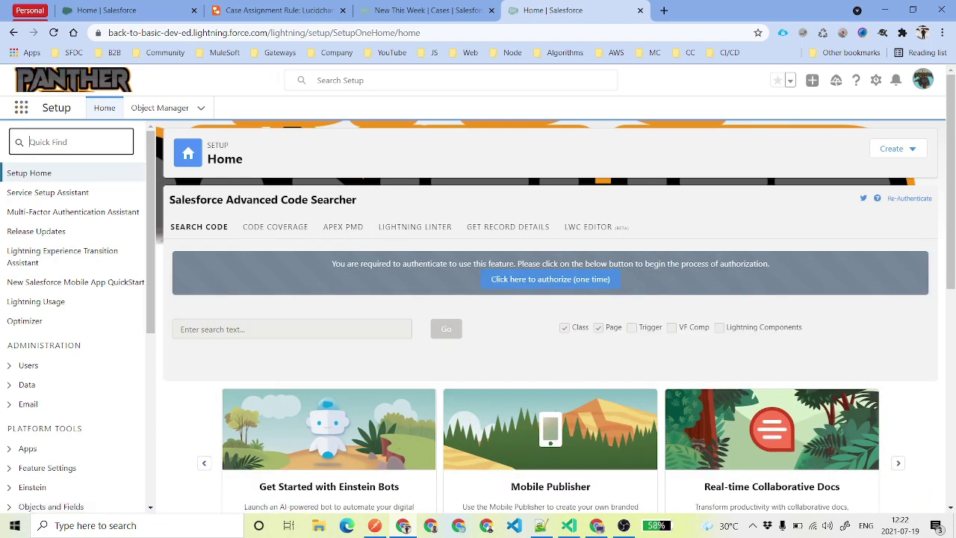
Find Queues through Setup Quick Find 'que' and start a new queue.
text(queue)
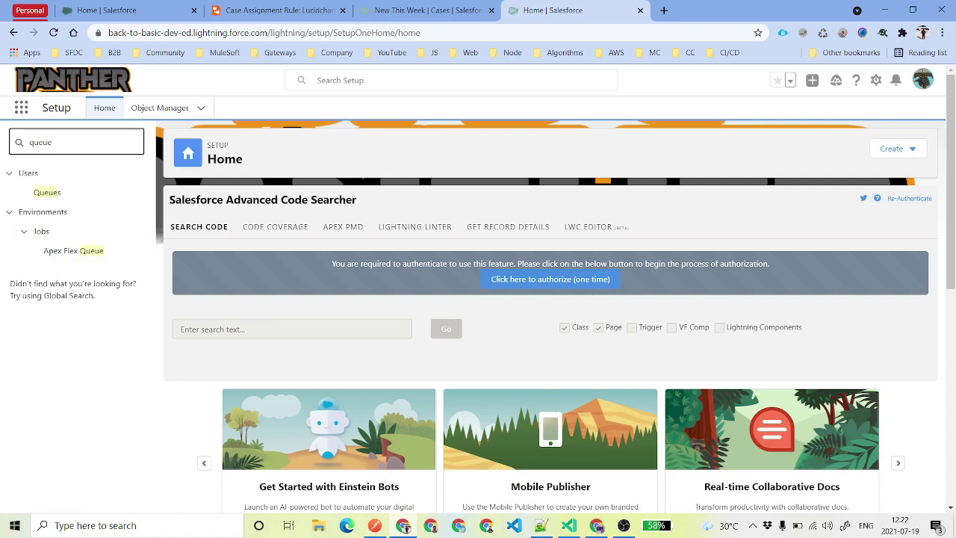
drag(51, 142, 24, 148)
click(47, 193)
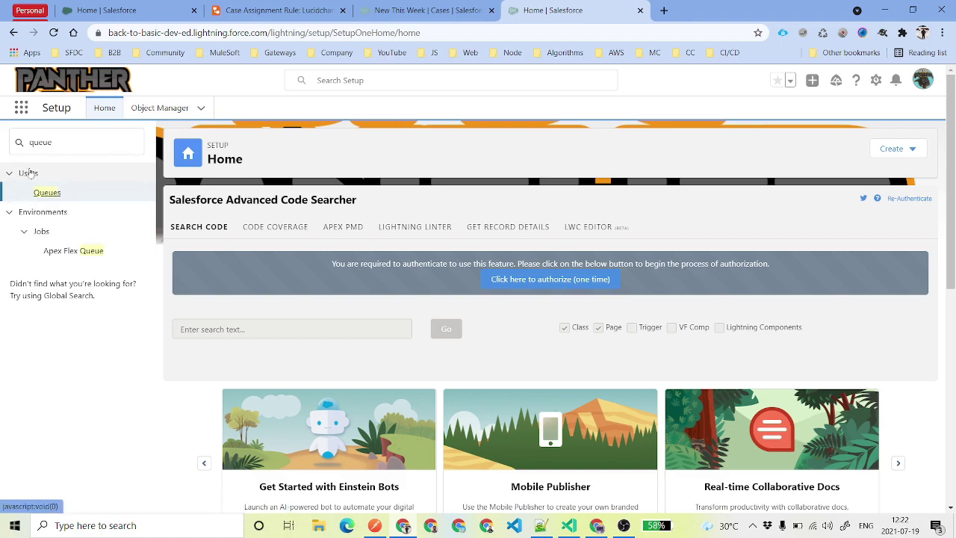
click(49, 194)
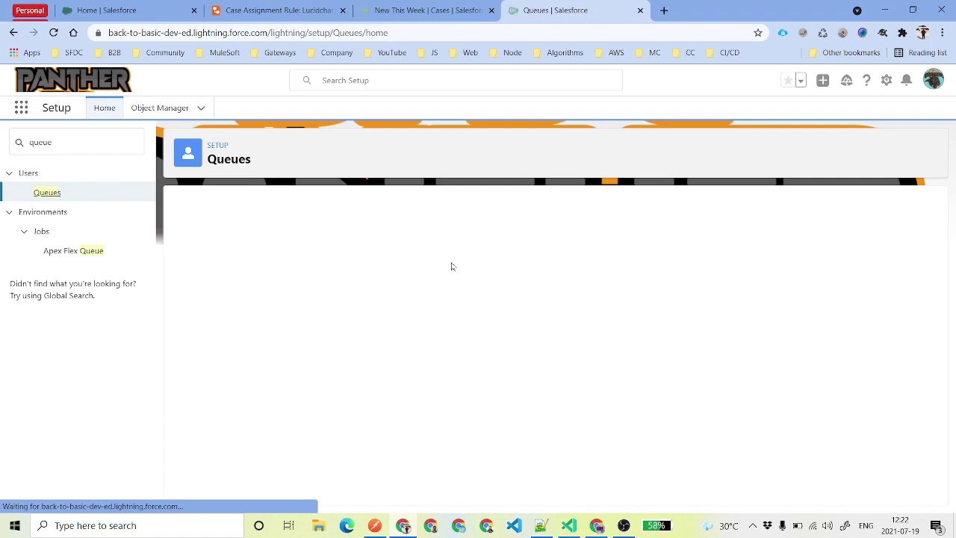
click(556, 288)
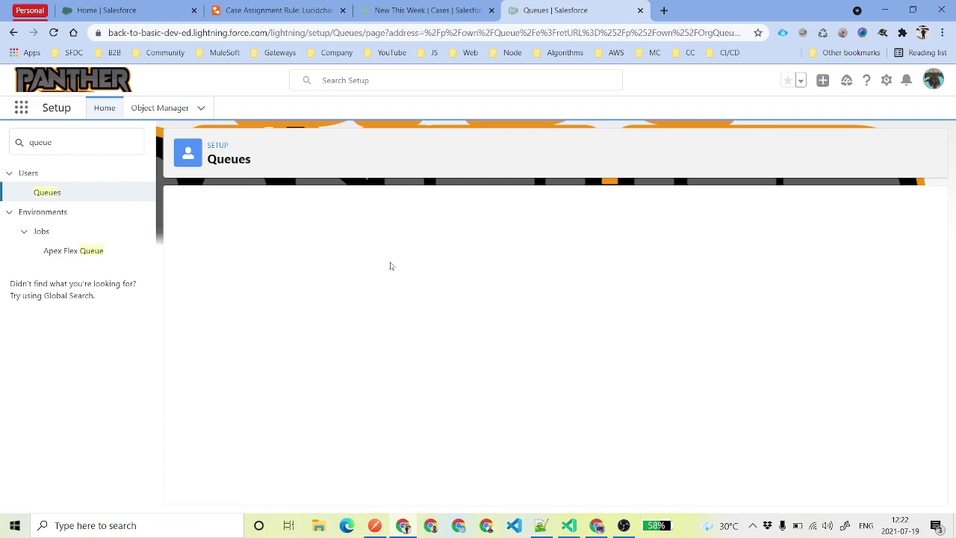
Label the queue 'High Priority Queue', enter the queue email address, and turn on Send Email to Members.
click(334, 301)
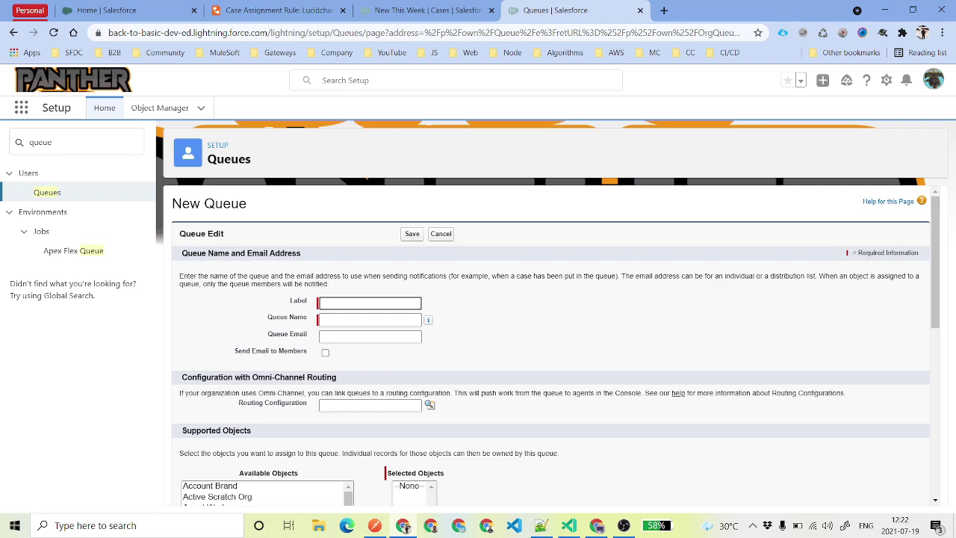
text(Hi)
key(Down)
key(Return)
scroll(552, 348, down, 1)
key(Tab)
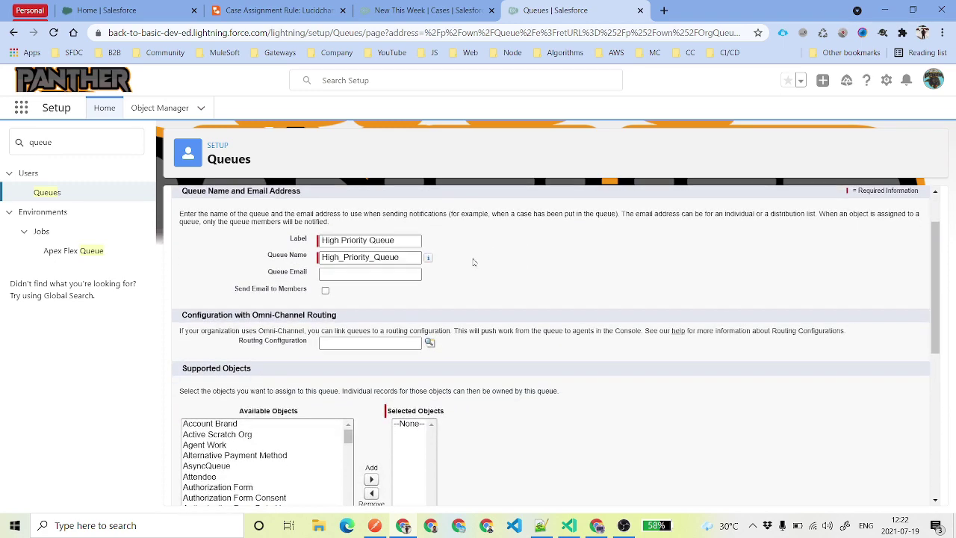
click(369, 273)
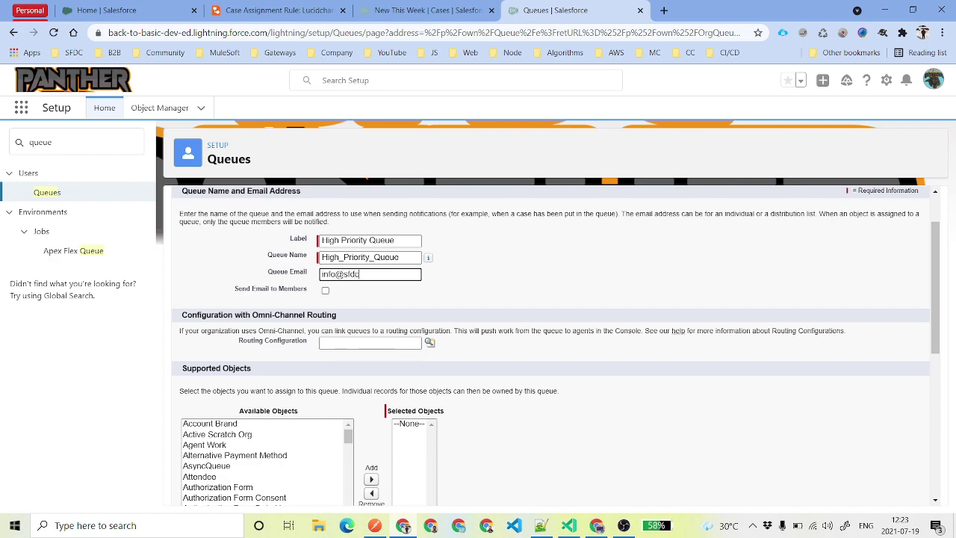
key(ctrl+a)
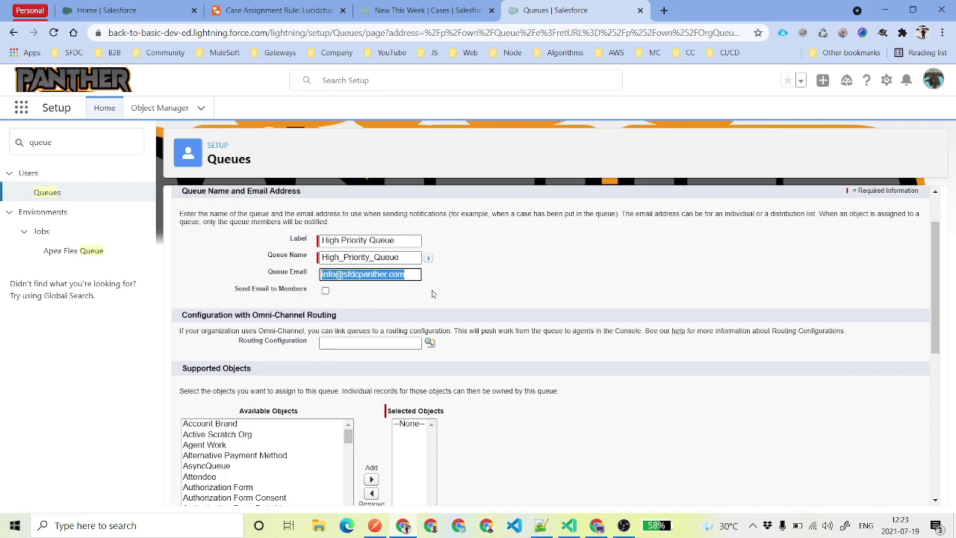
drag(227, 295, 325, 301)
click(325, 291)
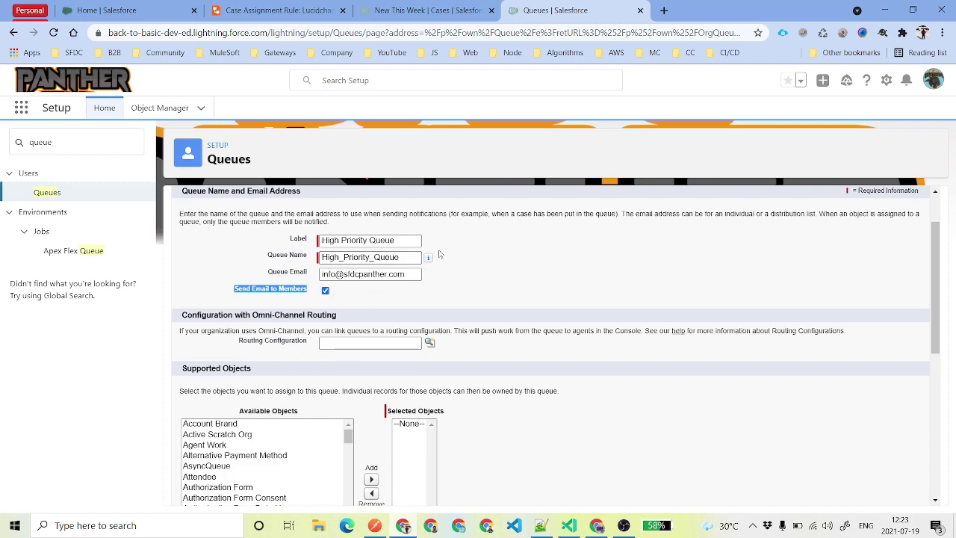
drag(394, 240, 267, 251)
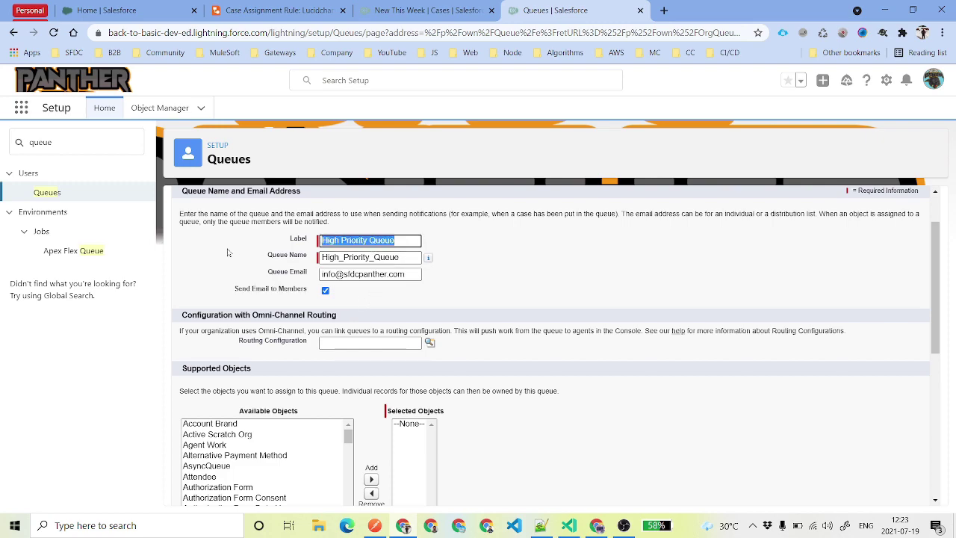
drag(233, 290, 306, 290)
Add Case to the queue's supported objects.
scroll(303, 310, down, 1)
scroll(299, 384, down, 2)
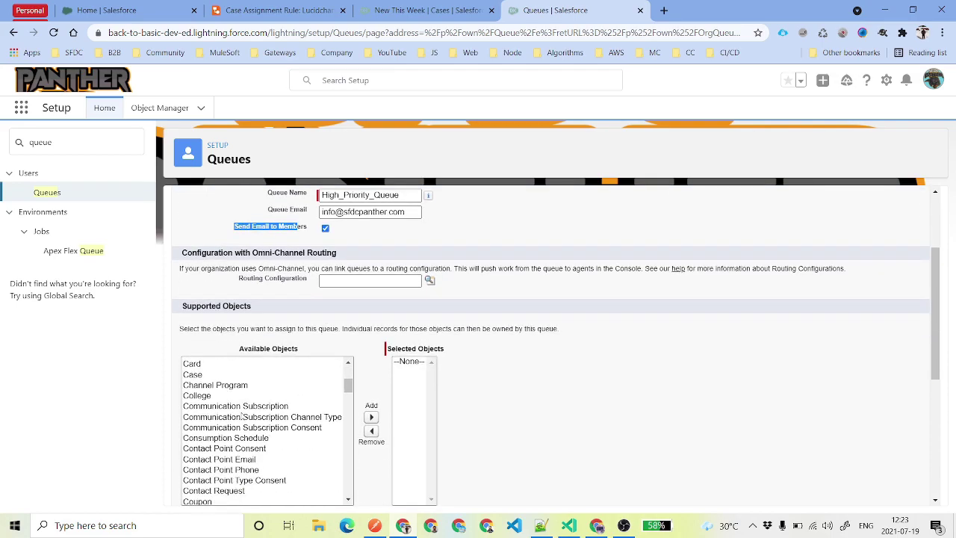
click(209, 374)
click(371, 417)
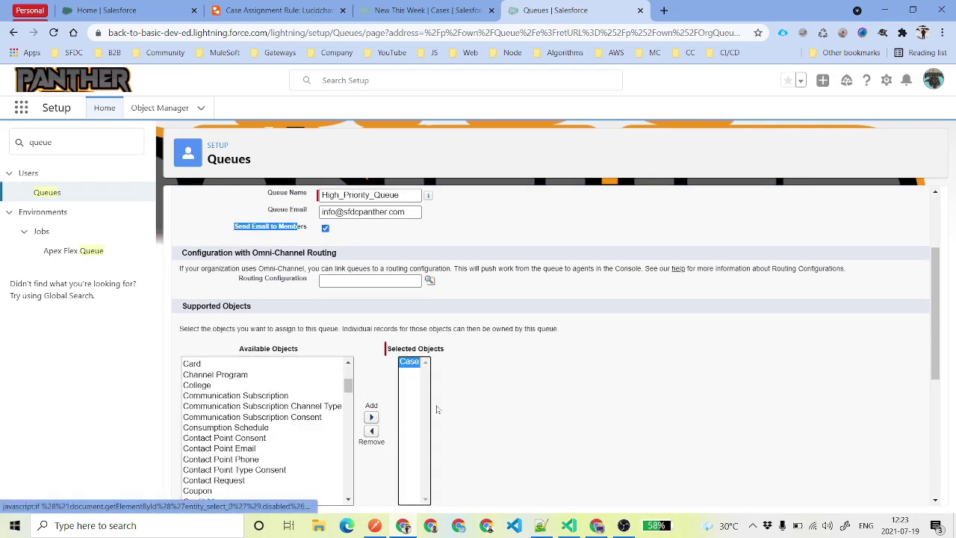
Add three users as queue members and save the High Priority Queue.
scroll(506, 382, down, 3)
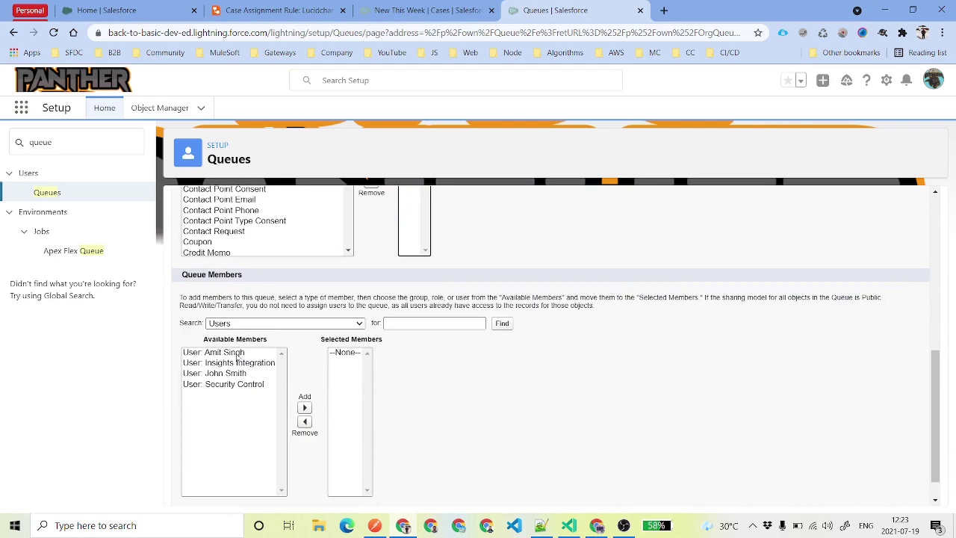
click(244, 374)
shift+click(251, 385)
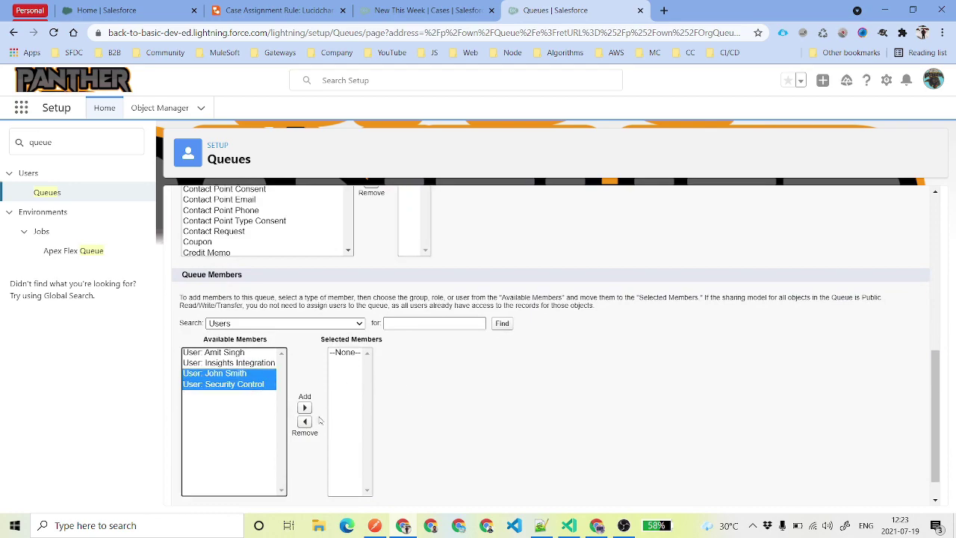
click(304, 407)
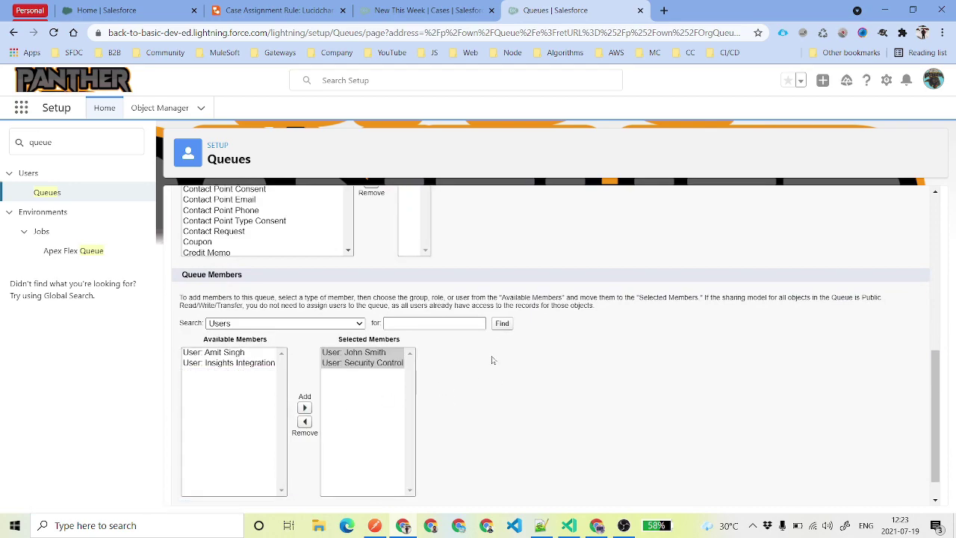
click(204, 357)
click(304, 407)
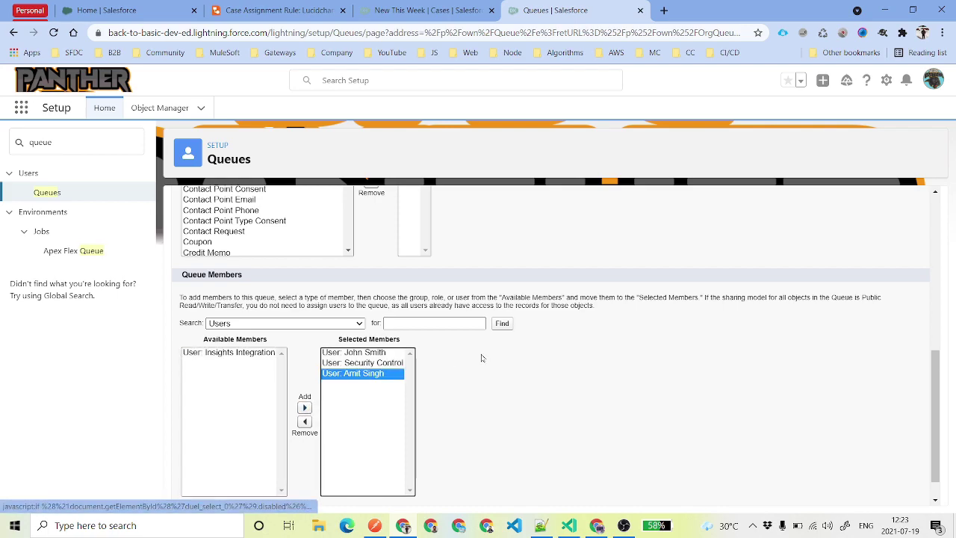
click(327, 327)
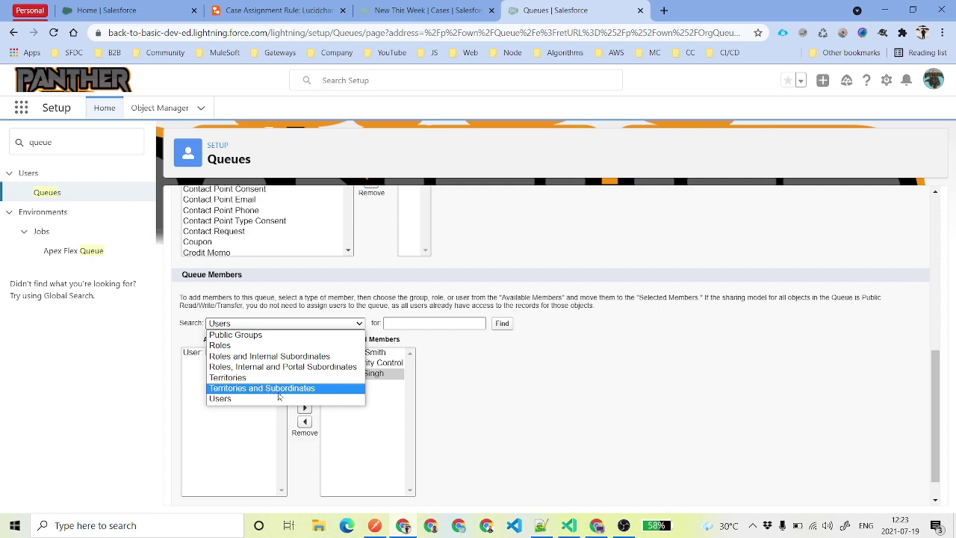
click(310, 319)
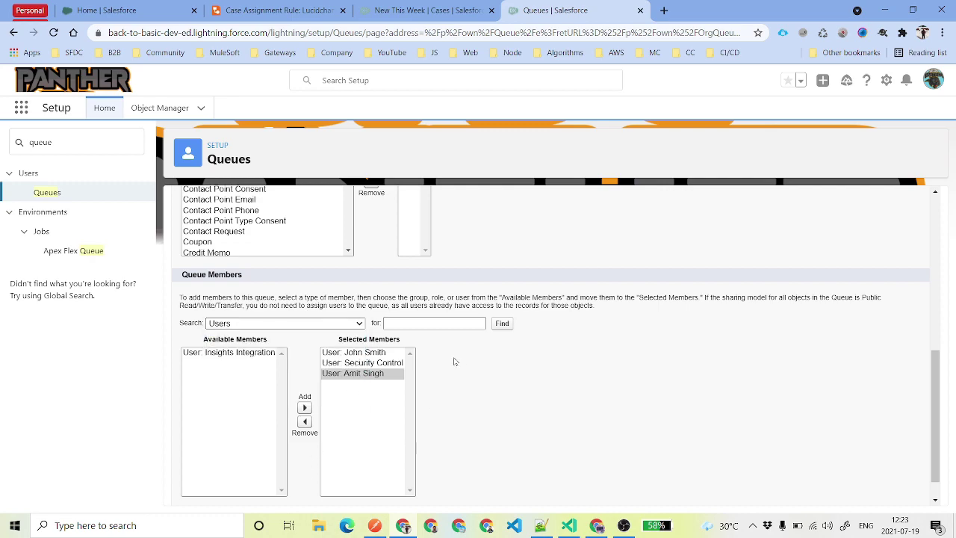
scroll(493, 380, down, 1)
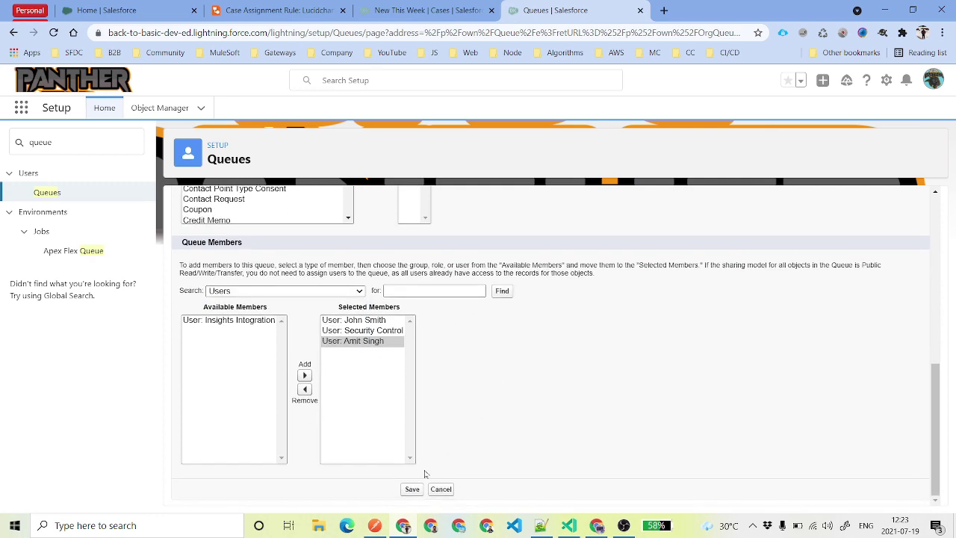
click(412, 488)
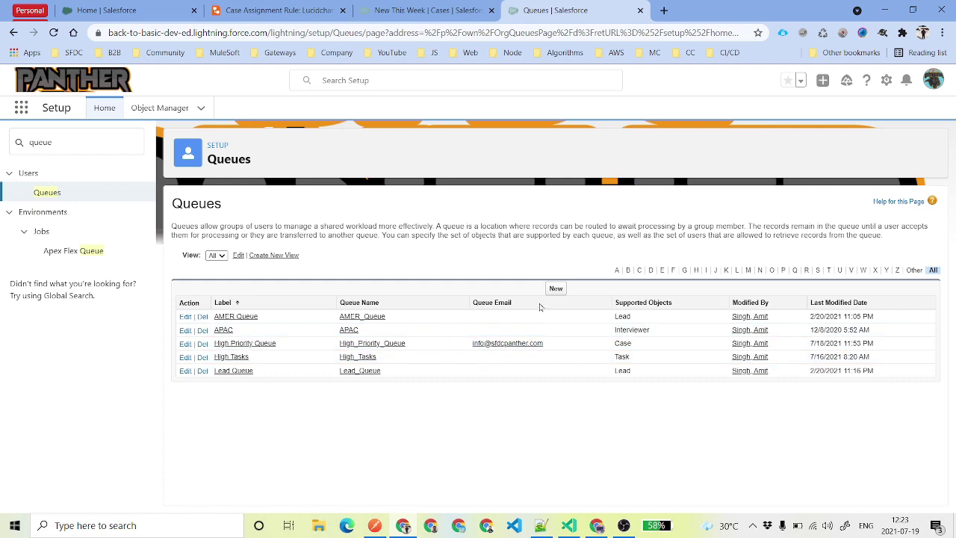
Start a new Medium Priority Queue with member email notifications, supporting Case.
click(555, 288)
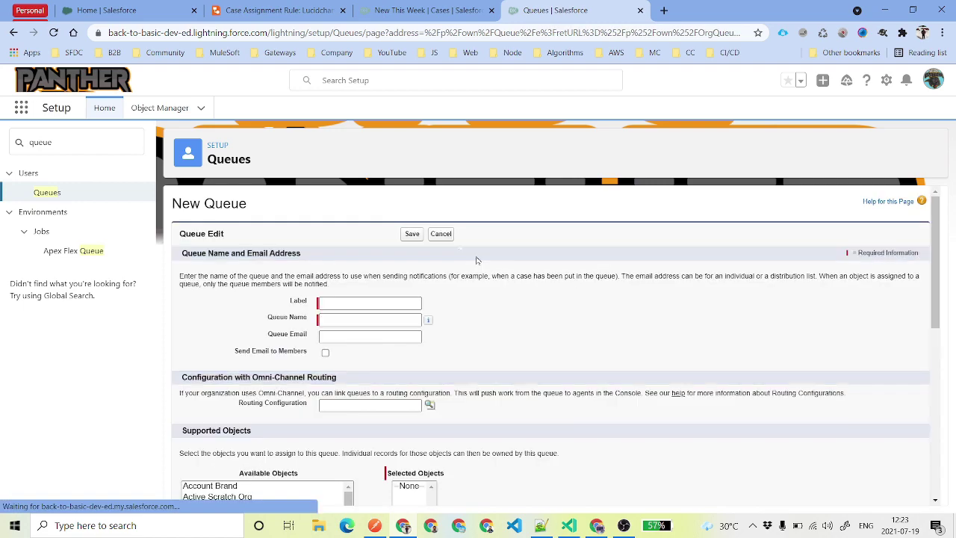
text(High Priority Queue)
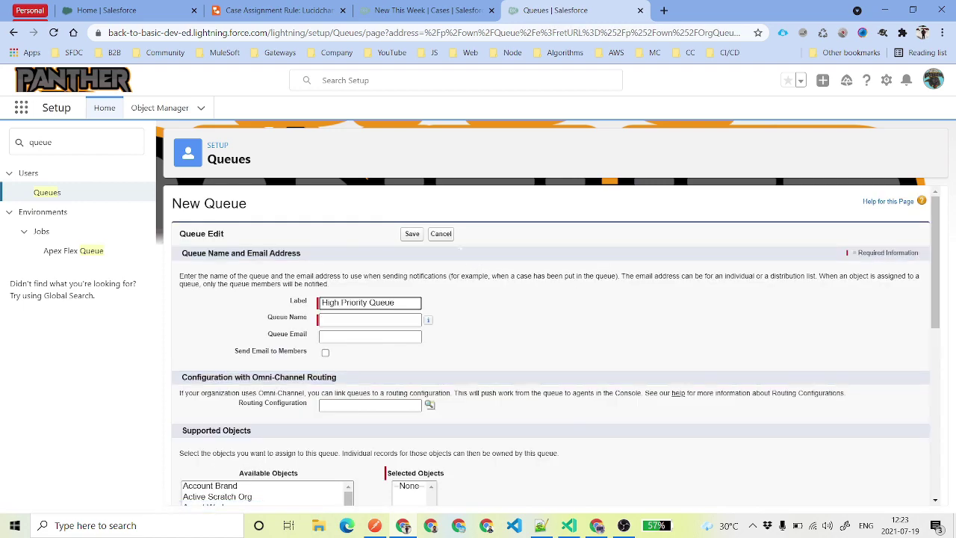
key(Tab)
click(325, 352)
scroll(317, 349, down, 3)
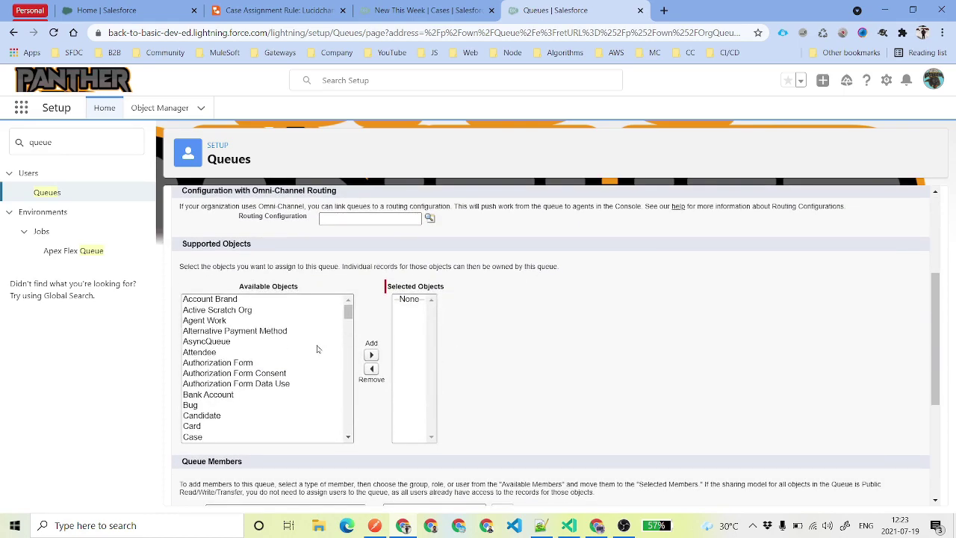
scroll(271, 396, down, 4)
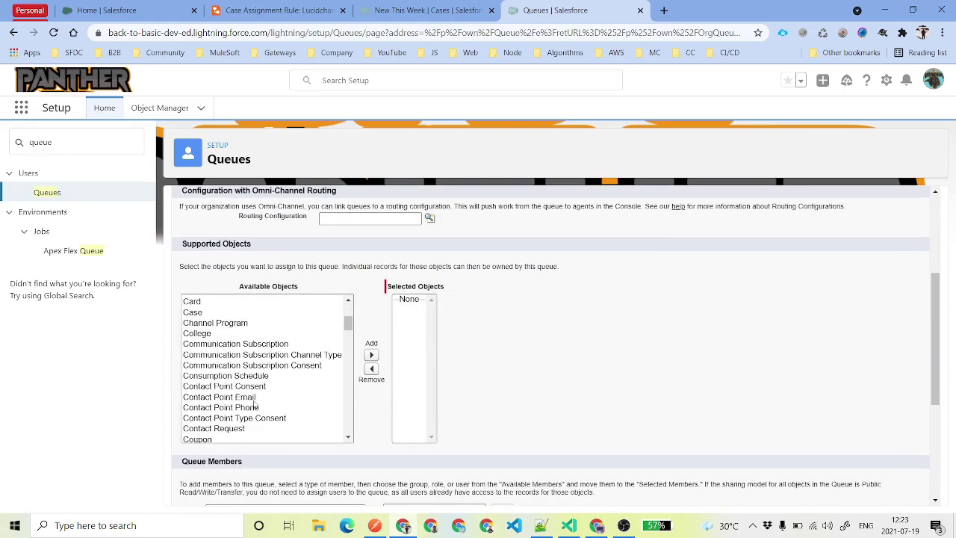
click(195, 312)
click(371, 355)
Add three users as members, leaving out Insights Integration, and save the queue.
scroll(372, 388, down, 3)
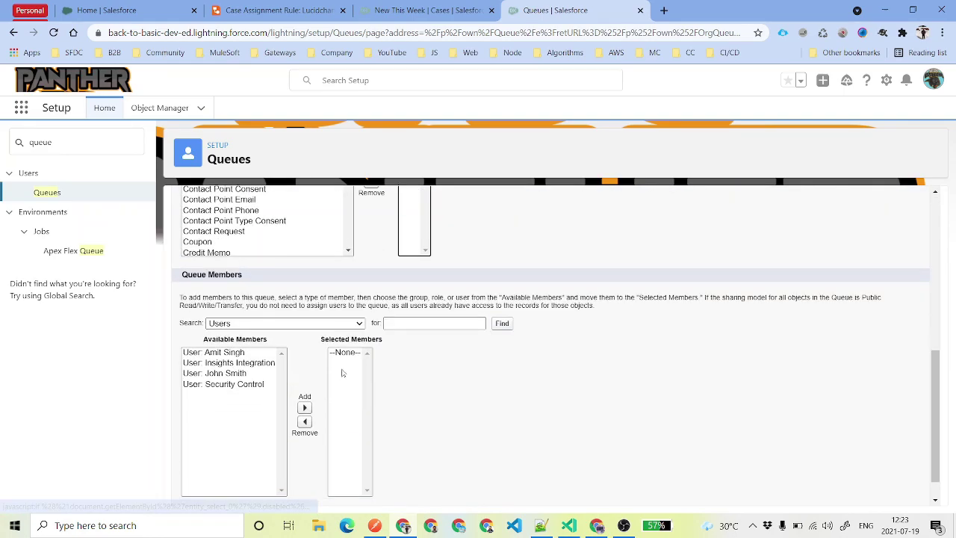
click(231, 352)
shift+click(239, 384)
click(304, 408)
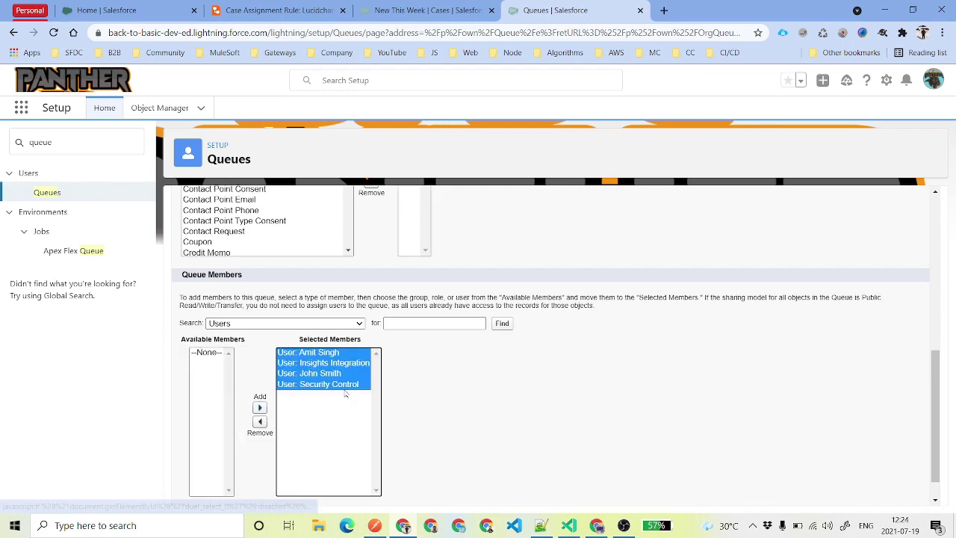
click(329, 363)
click(260, 421)
scroll(506, 372, down, 1)
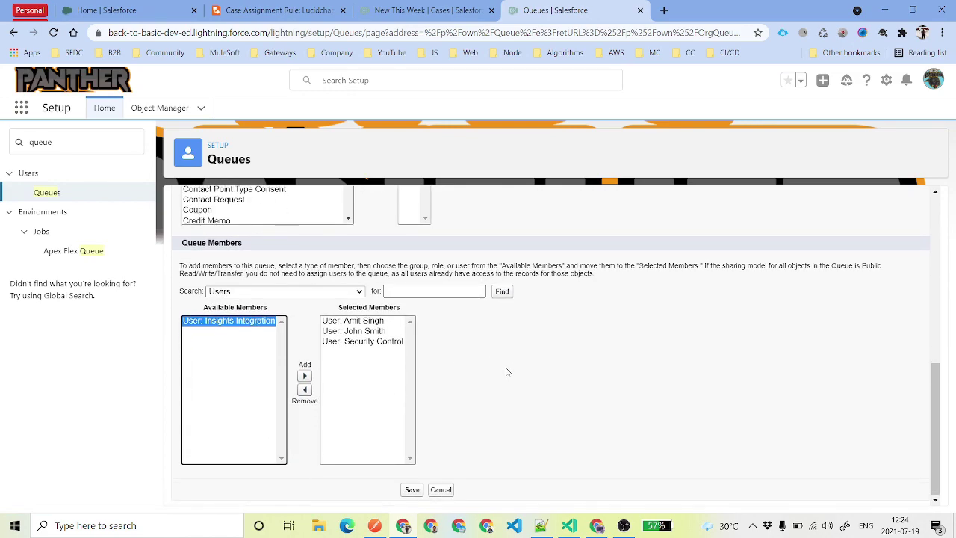
click(413, 490)
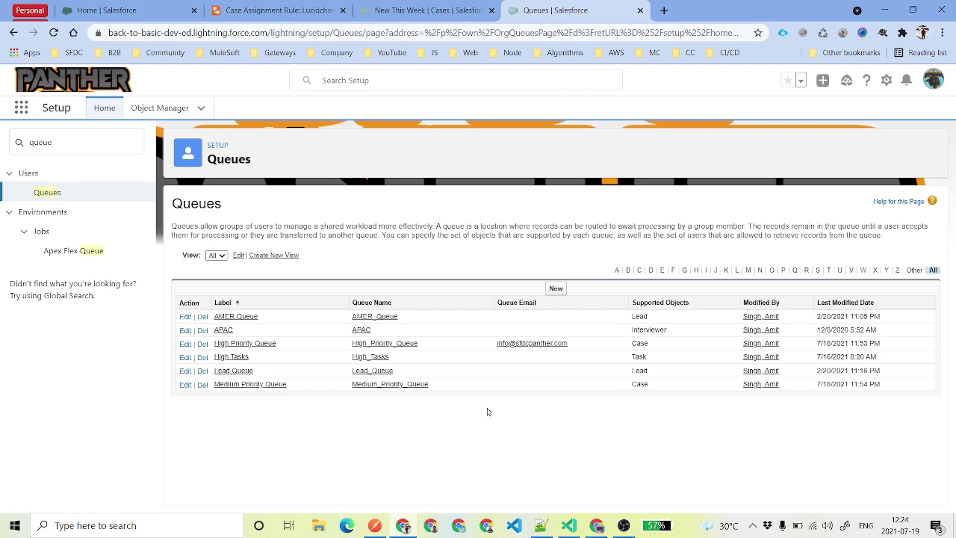
Start a new queue labelled 'Default Queue' with Case as its only supported object.
click(555, 288)
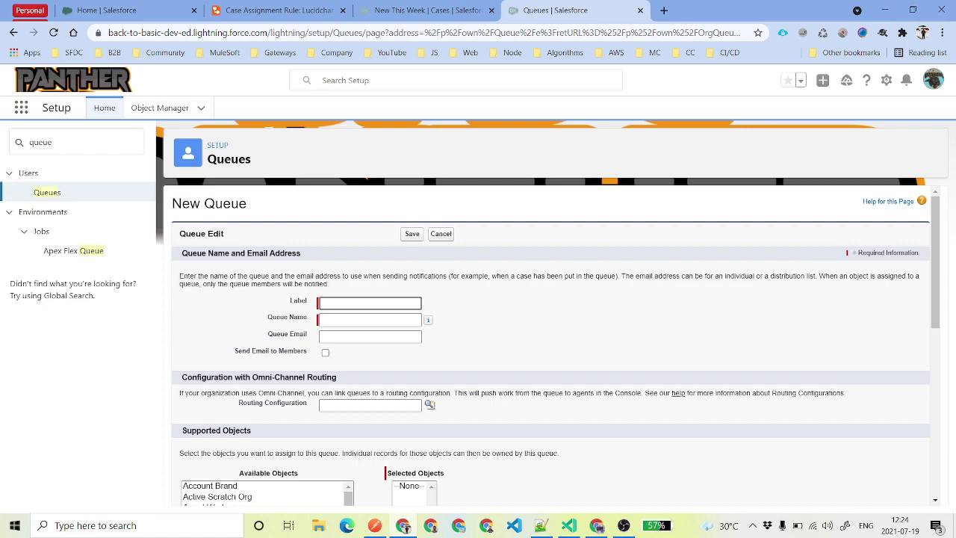
text(aul)
text(t Medium Priority Queue)
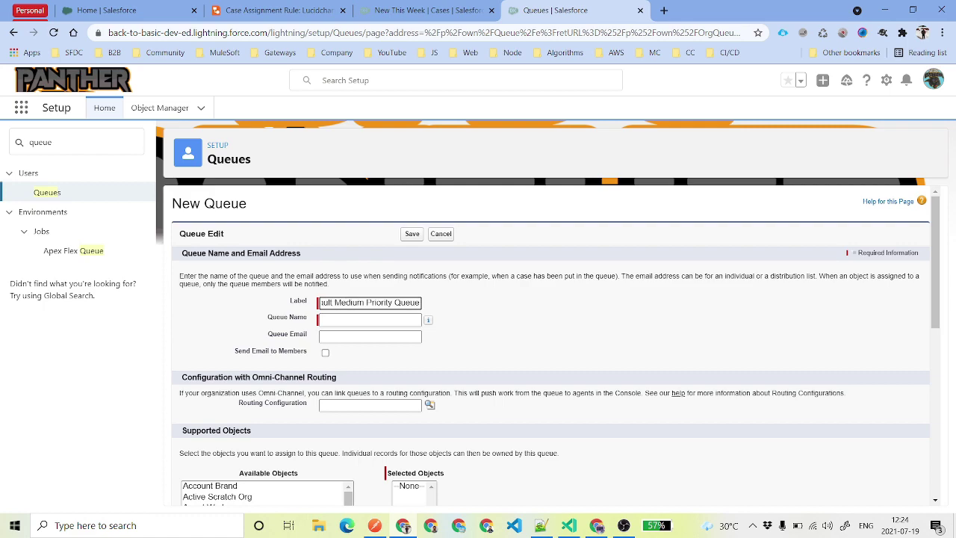
key(ctrl+Left)
key(ctrl+shift+Left)
key(ctrl+shift+Left)
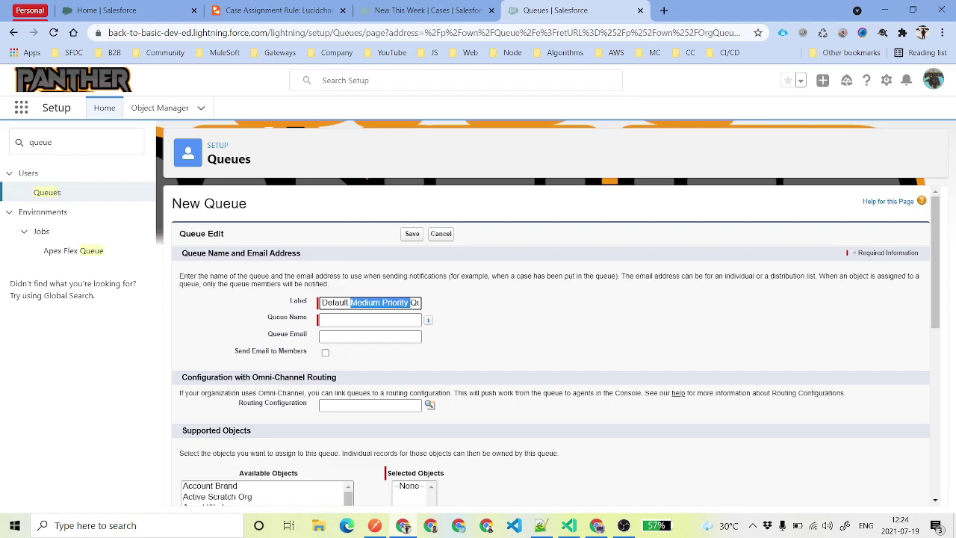
key(BackSpace)
key(Tab)
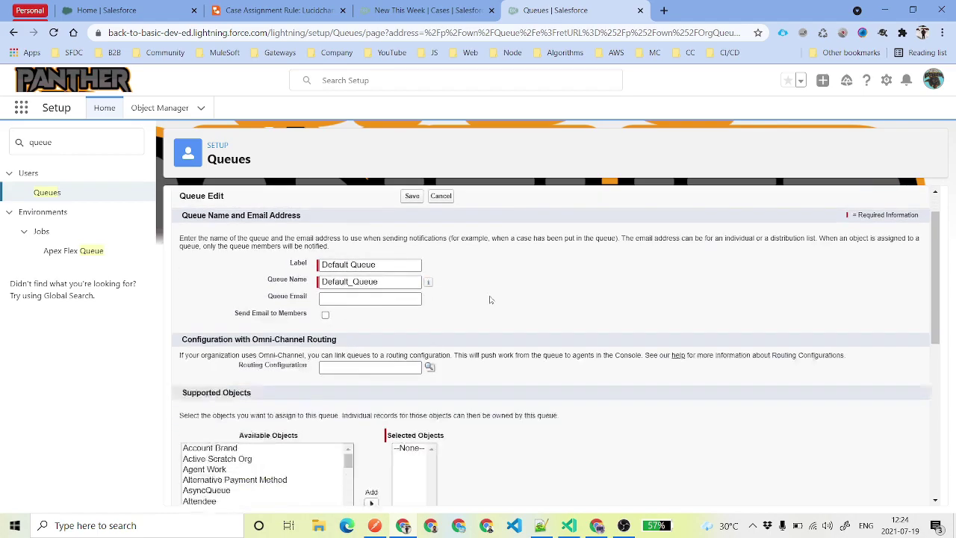
scroll(269, 373, down, 3)
scroll(315, 262, up, 2)
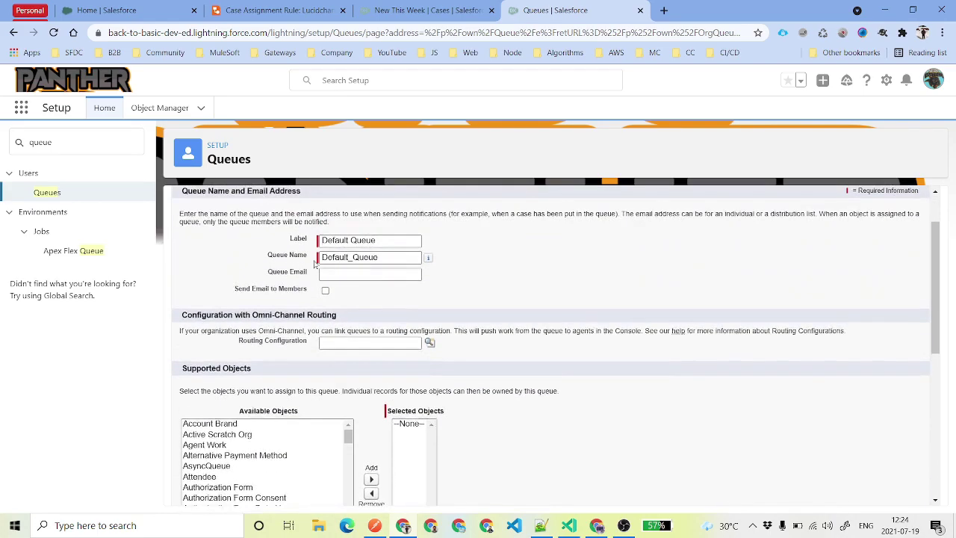
scroll(328, 293, down, 3)
scroll(331, 327, down, 1)
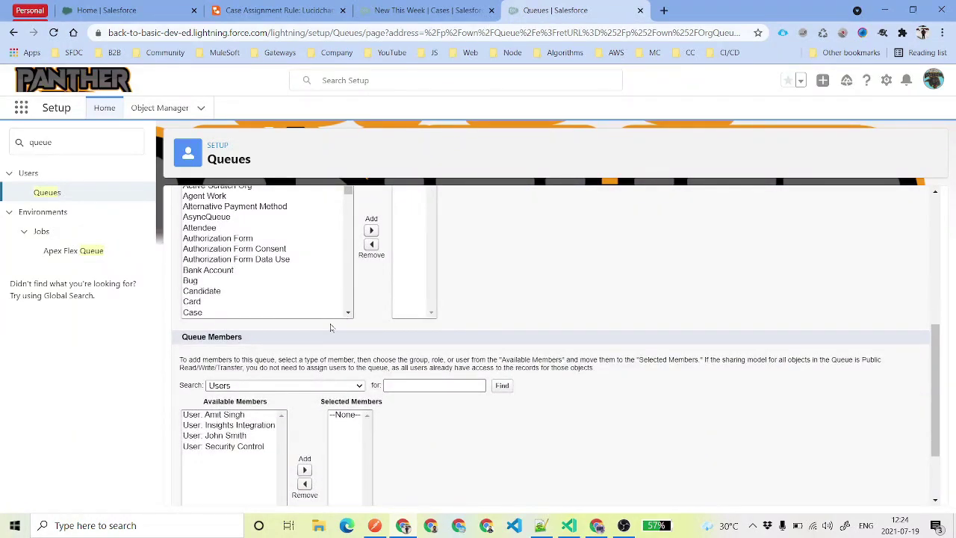
drag(216, 297, 299, 336)
click(218, 328)
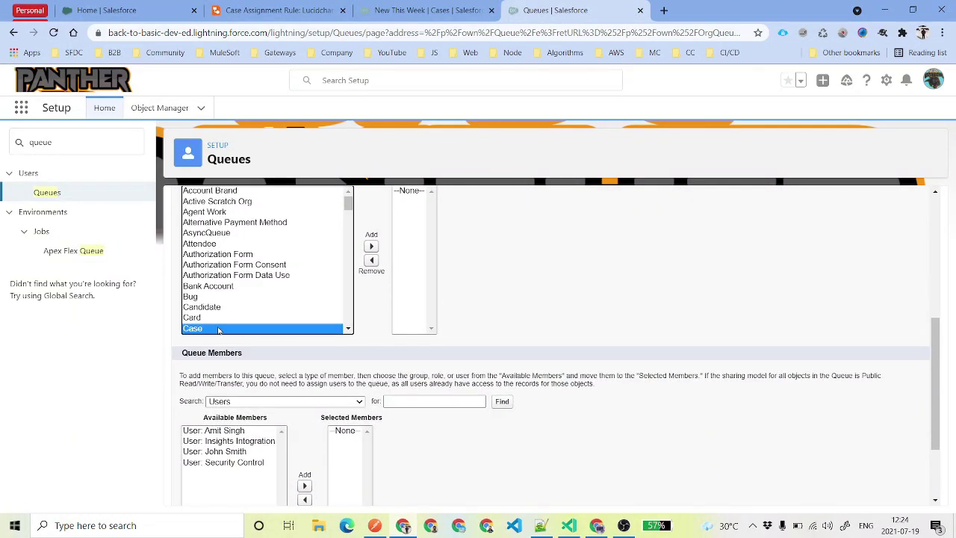
Add one user as Default Queue member; confirm High and Medium queues support Case.
scroll(299, 279, up, 1)
scroll(305, 376, down, 5)
scroll(345, 407, down, 1)
scroll(345, 407, down, 1)
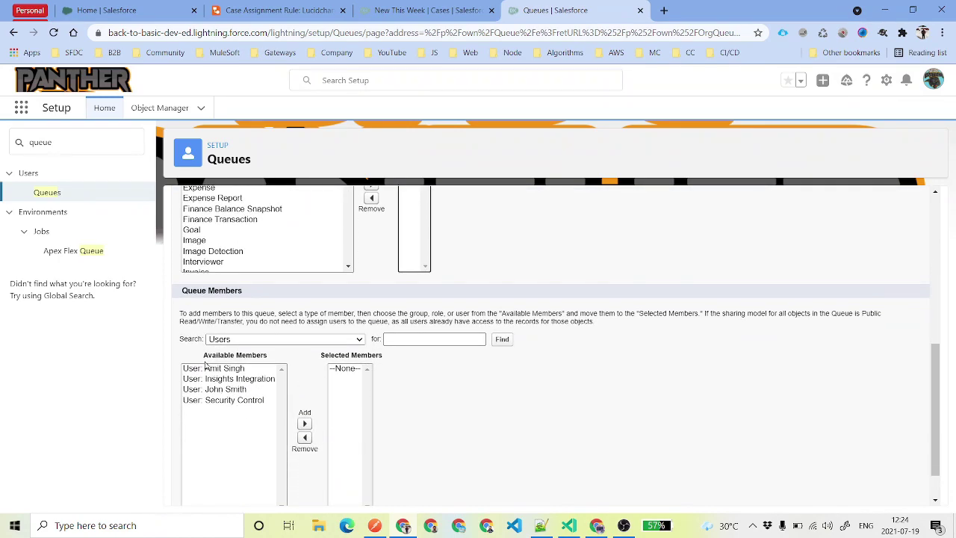
click(214, 363)
click(422, 391)
scroll(418, 448, down, 1)
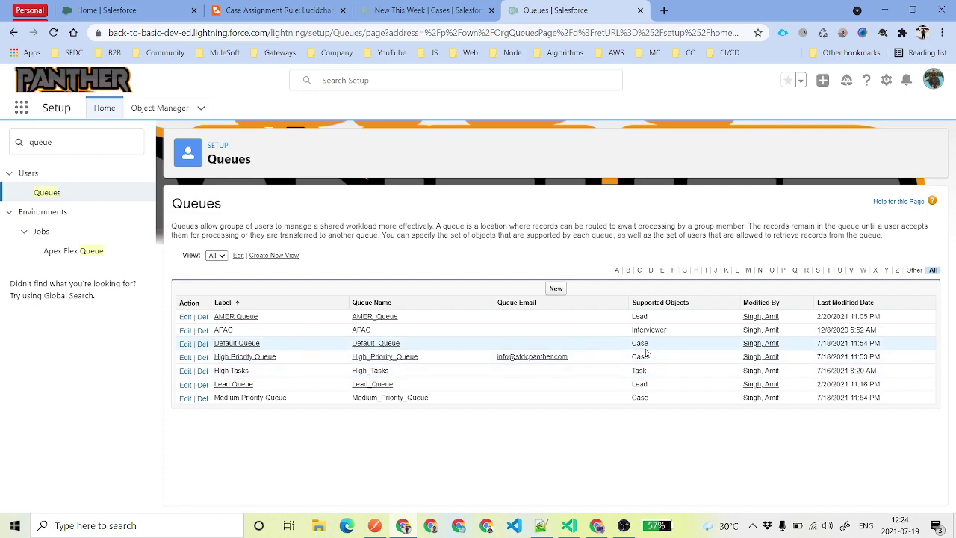
double_click(639, 356)
double_click(640, 397)
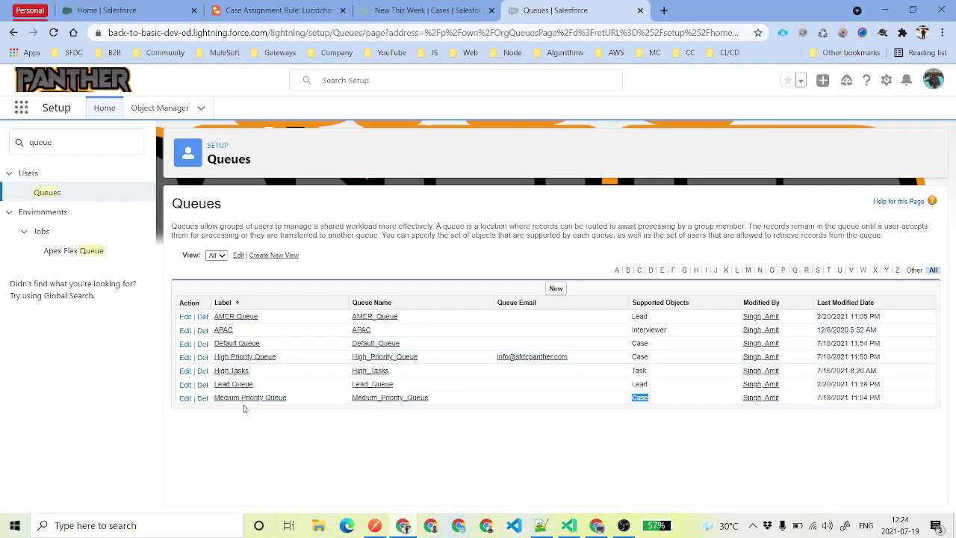
drag(431, 397, 225, 384)
click(337, 397)
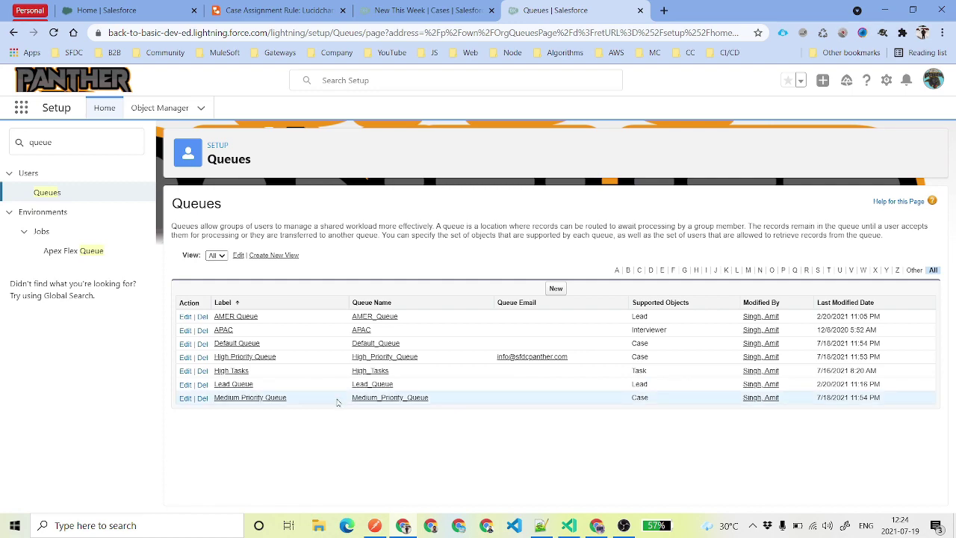
click(422, 10)
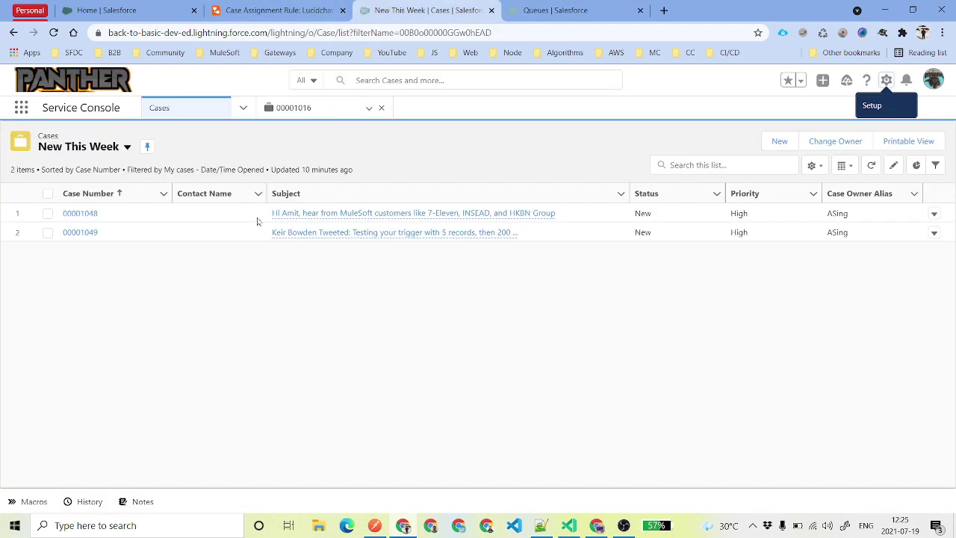
click(54, 31)
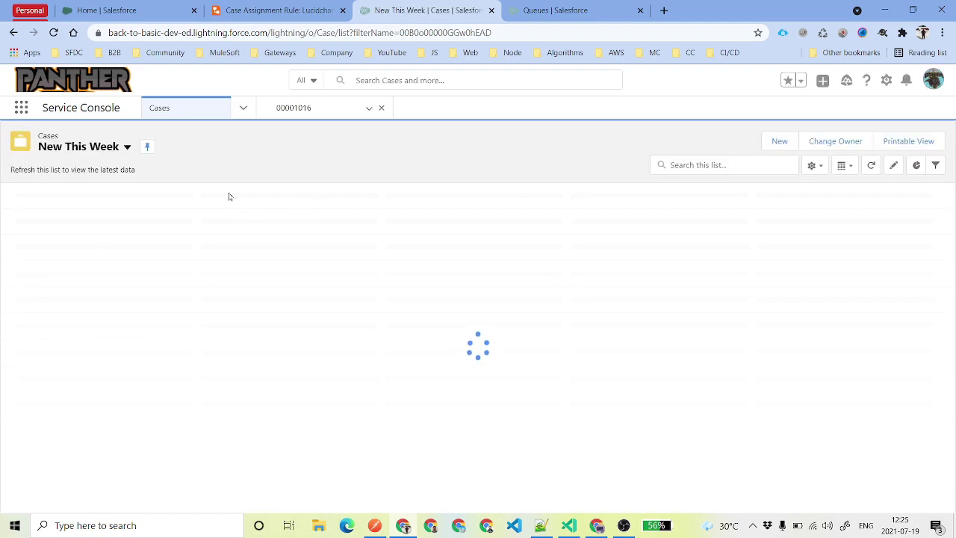
click(128, 147)
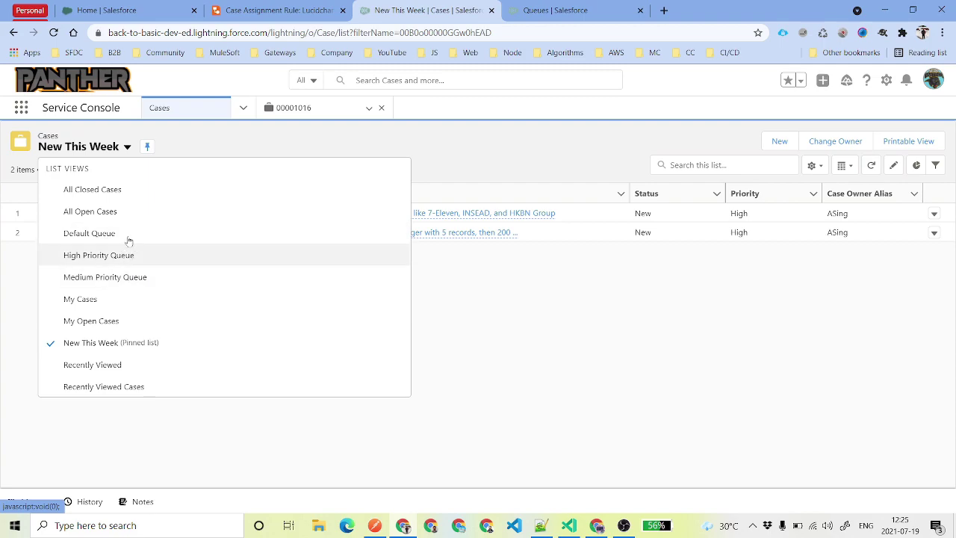
click(484, 152)
click(573, 5)
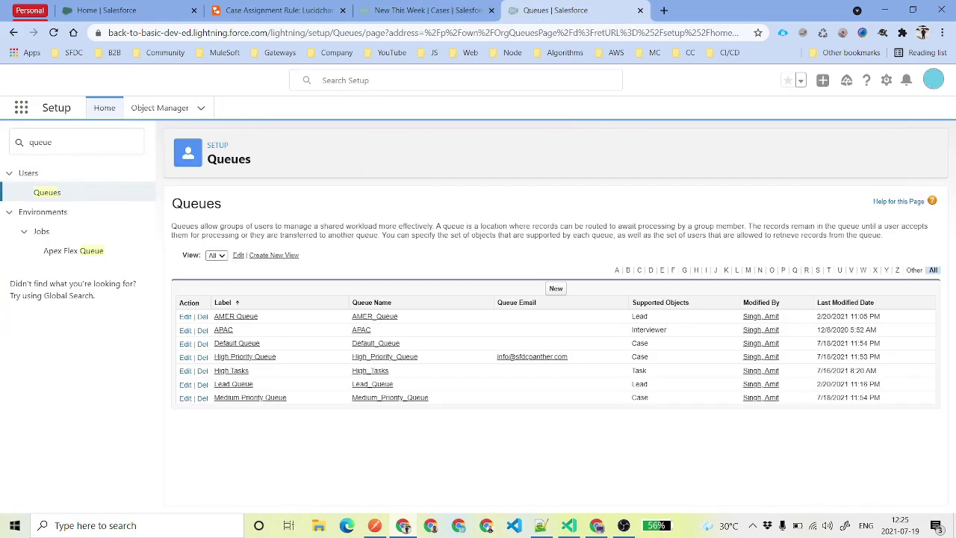
Open Case Assignment Rules via Quick Find 'case a', start a new rule named SFDCPanther.
text(case a)
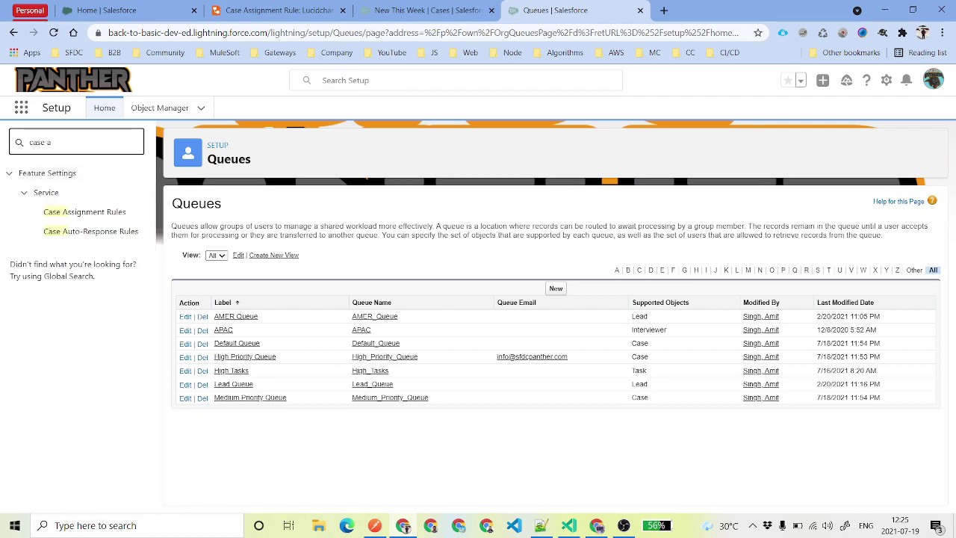
key(ctrl+a)
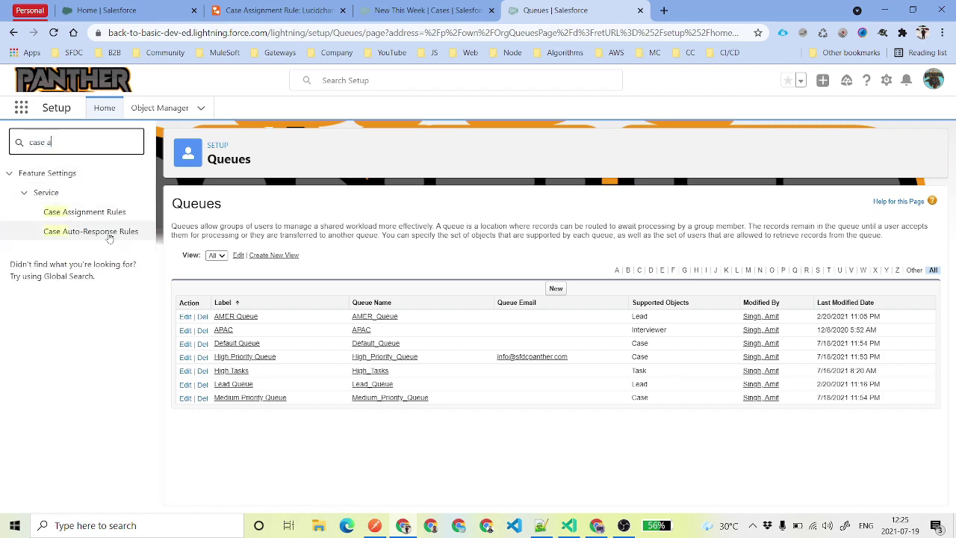
click(91, 213)
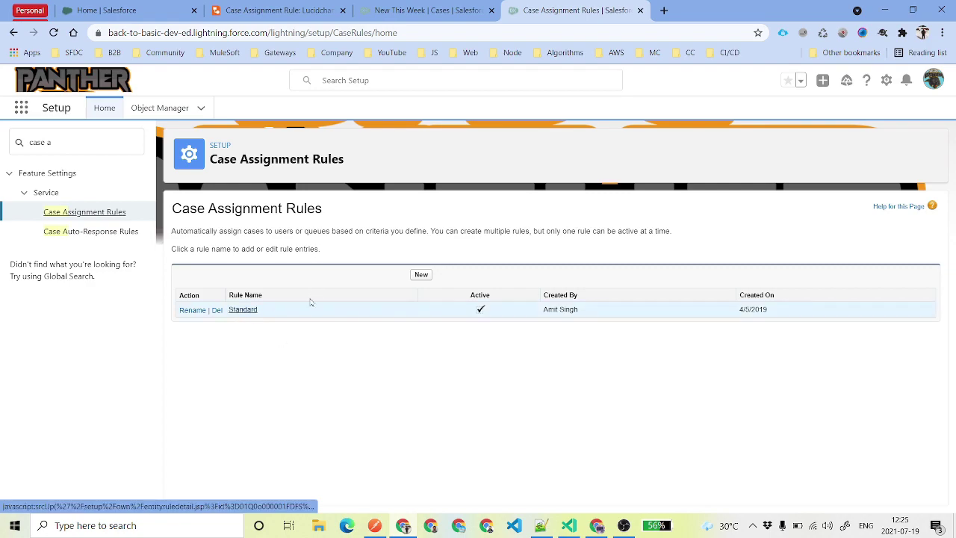
click(420, 275)
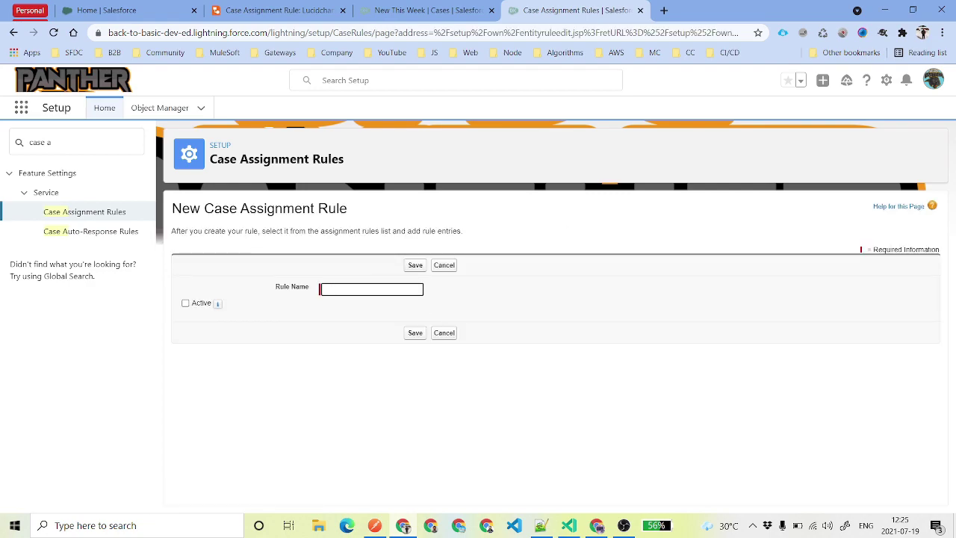
text(SFDCPanther Rule)
Name the rule 'SFDCPanther Rule', mark it Active, and save it.
click(372, 308)
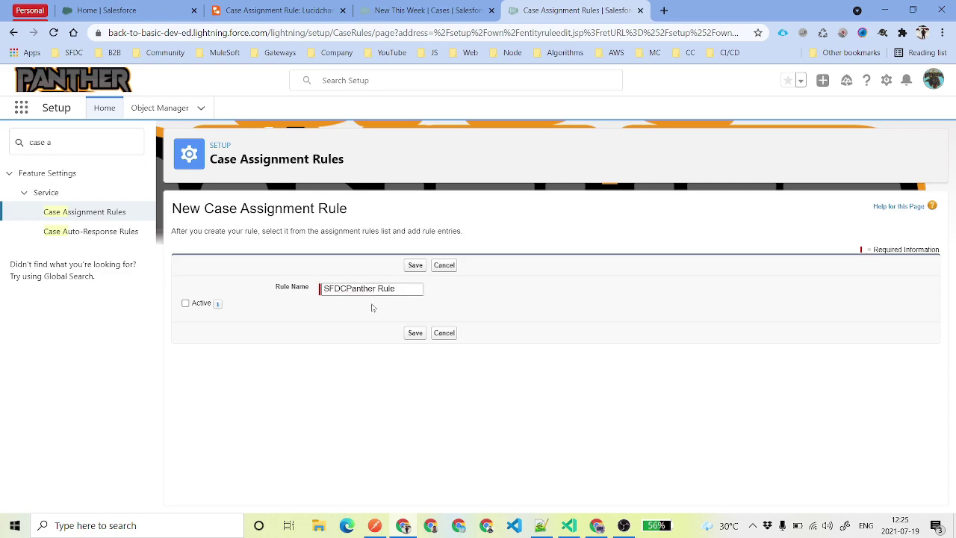
drag(396, 289, 293, 298)
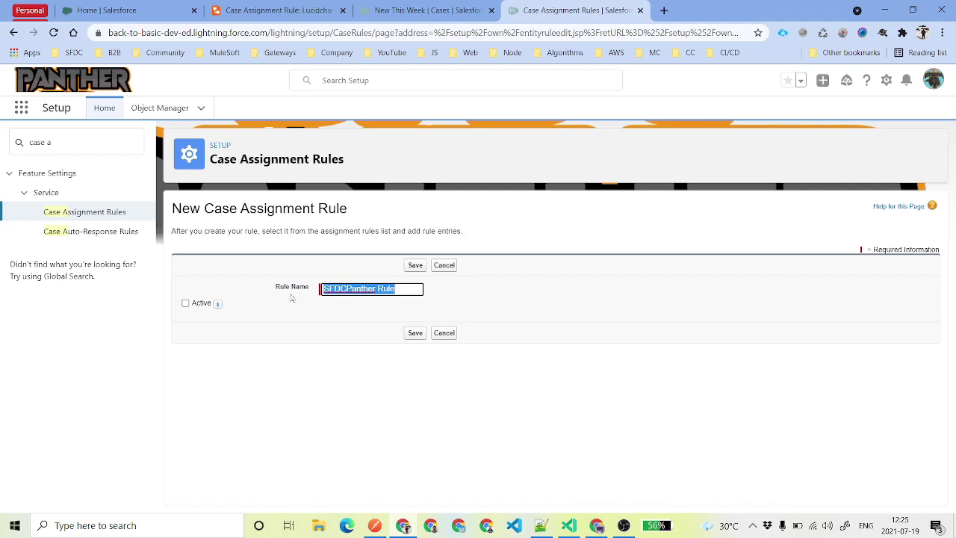
click(185, 304)
drag(395, 289, 323, 289)
drag(359, 289, 302, 304)
click(415, 265)
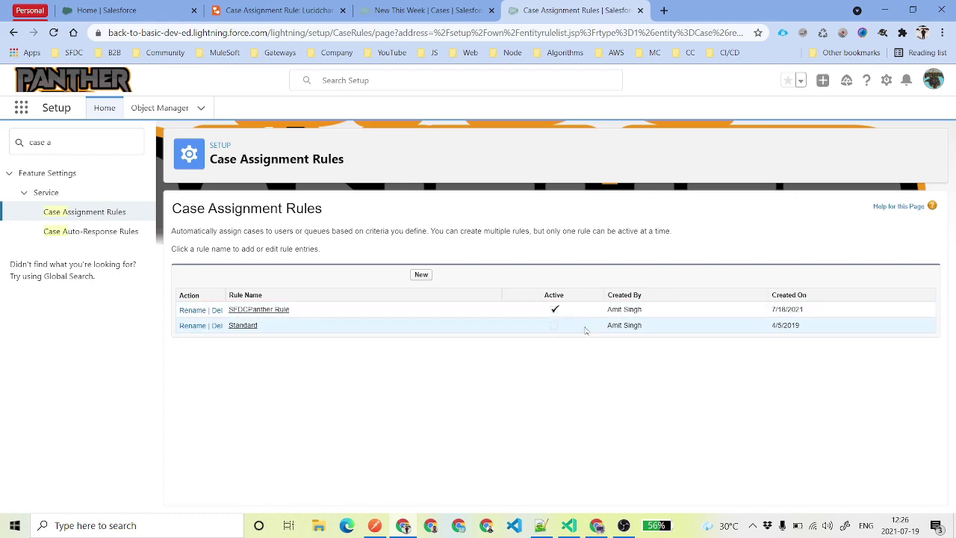
Open the SFDCPanther Rule details, then switch to the Lucidchart routing flowchart.
click(263, 309)
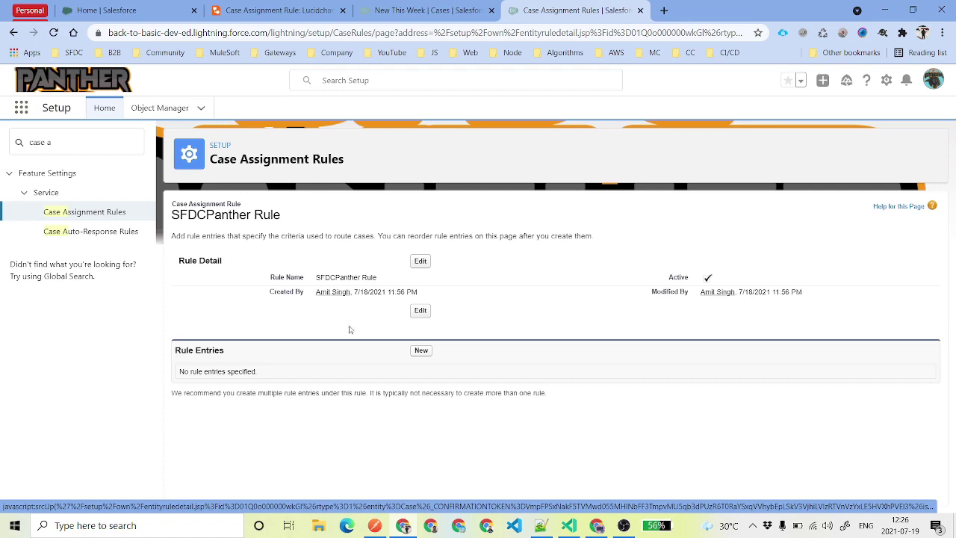
key(ctrl+2)
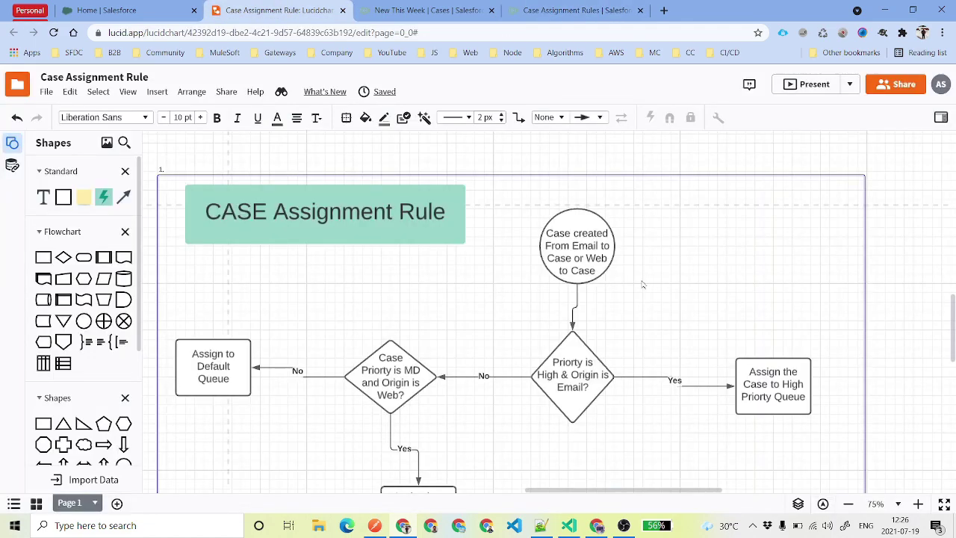
Scroll the flowchart to the Medium Priority box, then return to the Salesforce rule entry form.
scroll(643, 285, down, 1)
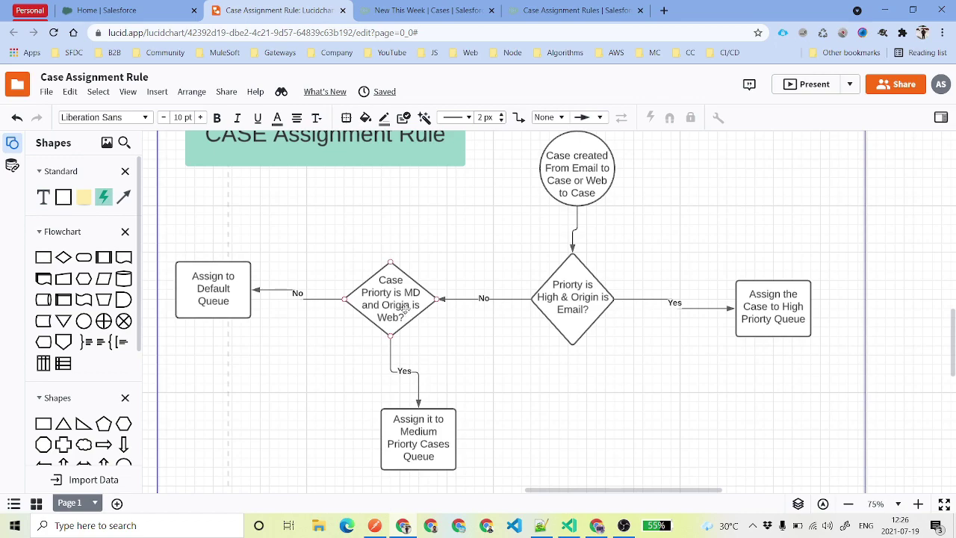
click(523, 10)
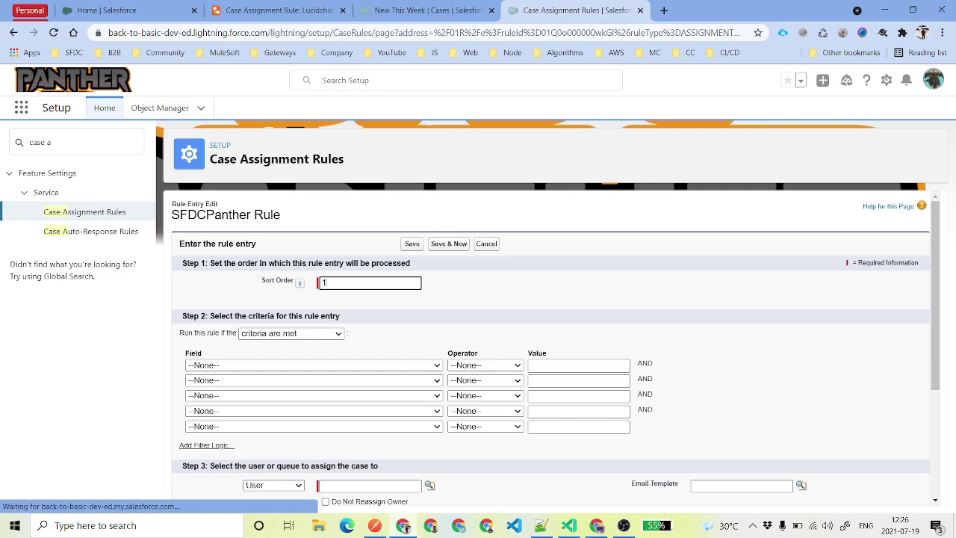
Set sort order 1 and the first criterion Case: Case Origin equals Email.
text(1)
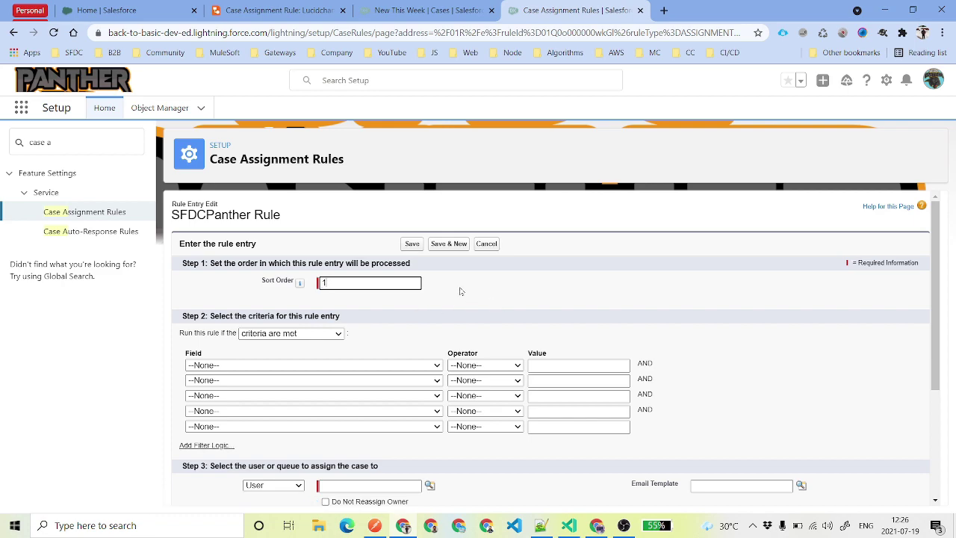
click(452, 329)
scroll(506, 423, down, 1)
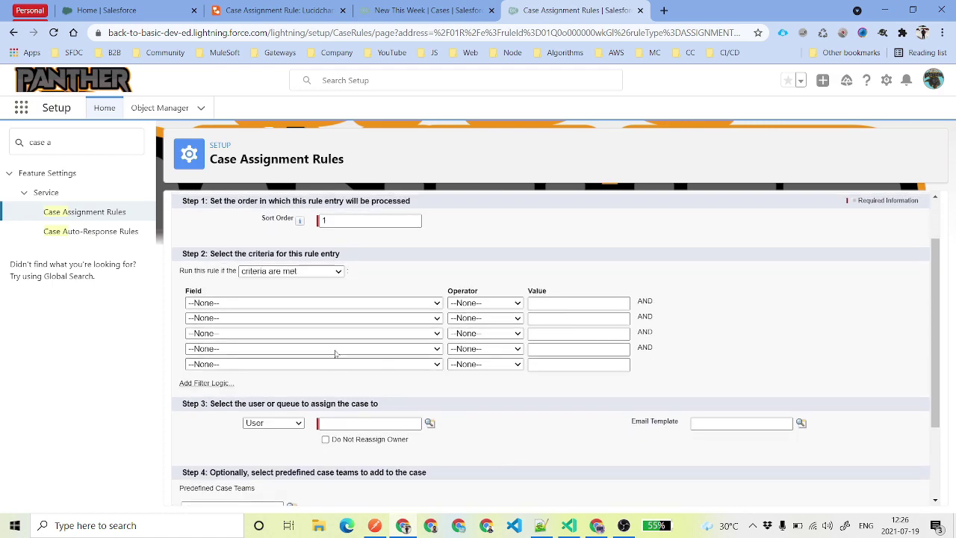
click(316, 303)
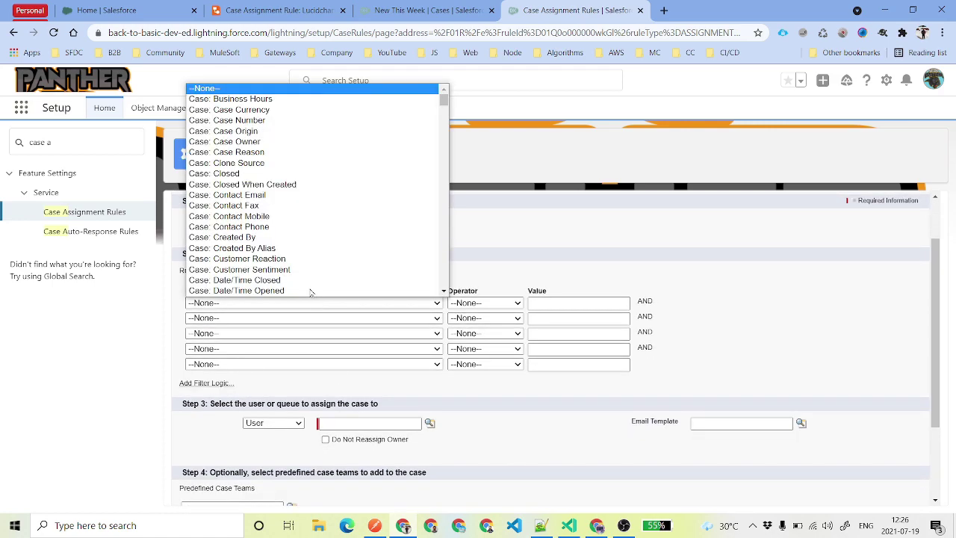
click(266, 132)
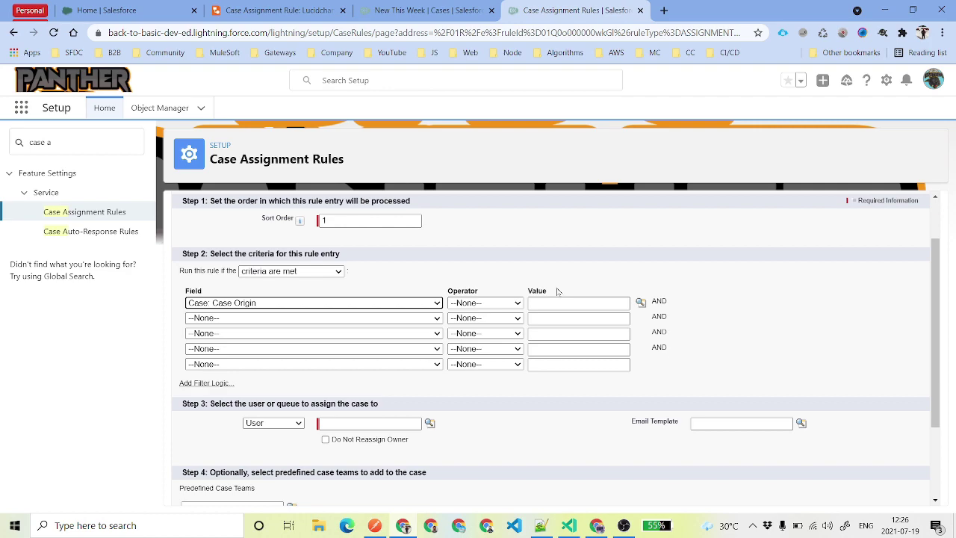
click(496, 302)
click(470, 321)
click(640, 302)
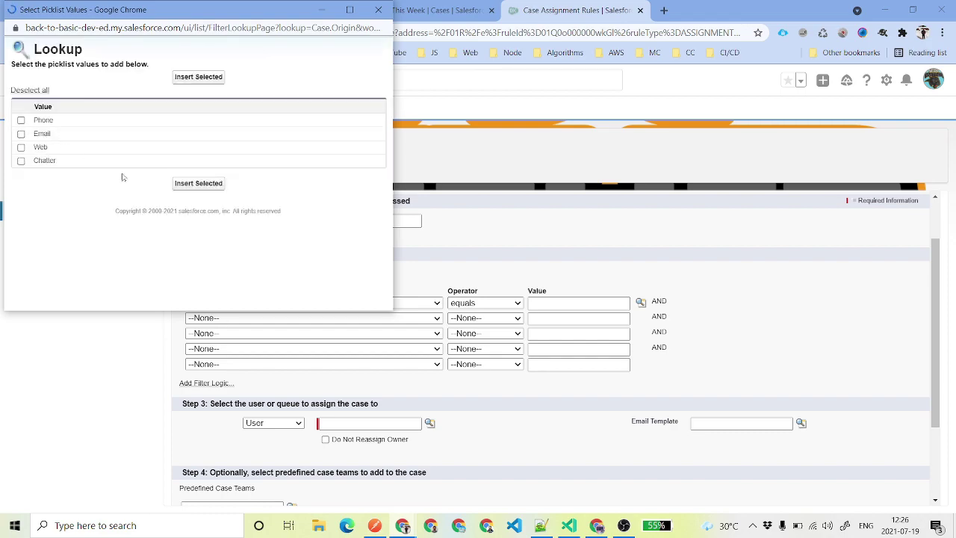
click(21, 134)
click(198, 183)
Add the second criterion Case: Priority equals High.
click(261, 318)
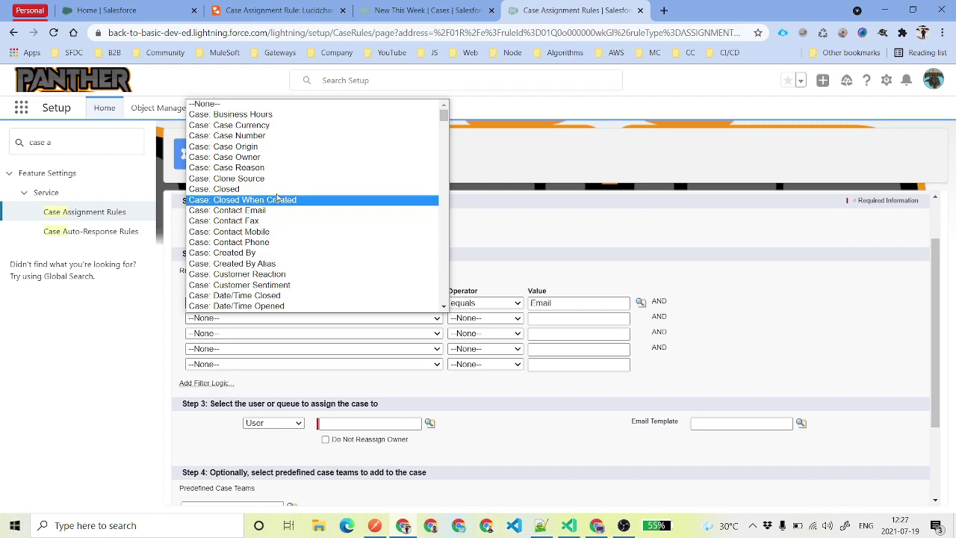
scroll(296, 273, down, 4)
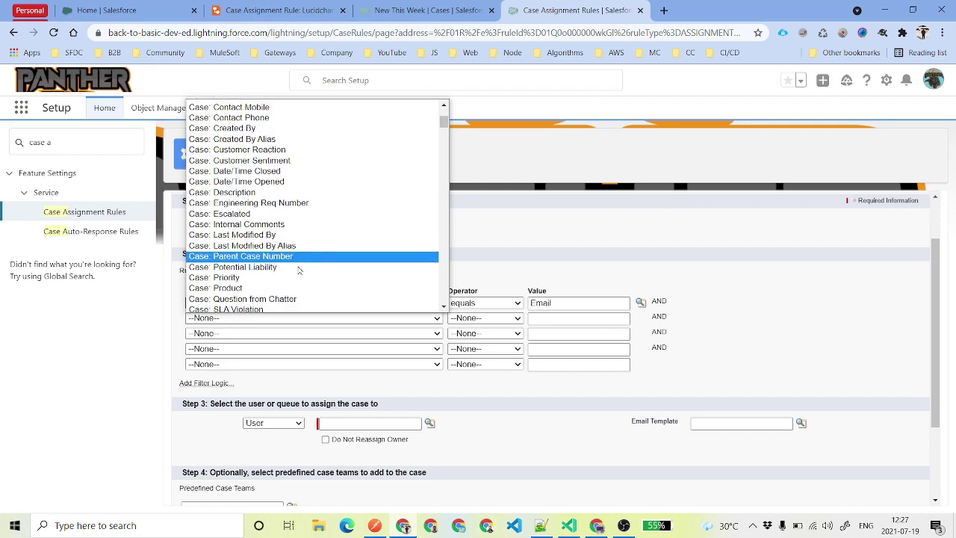
click(295, 277)
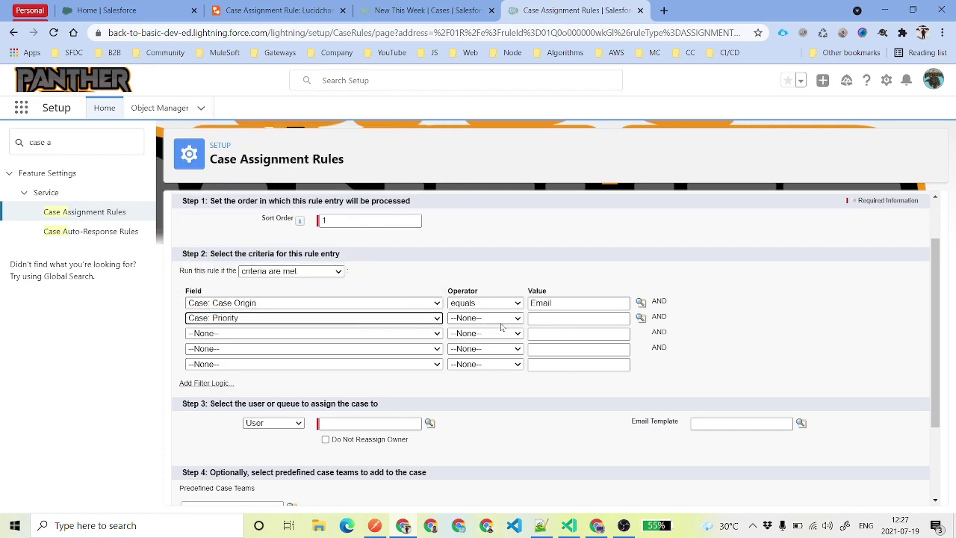
click(498, 321)
click(491, 337)
click(641, 318)
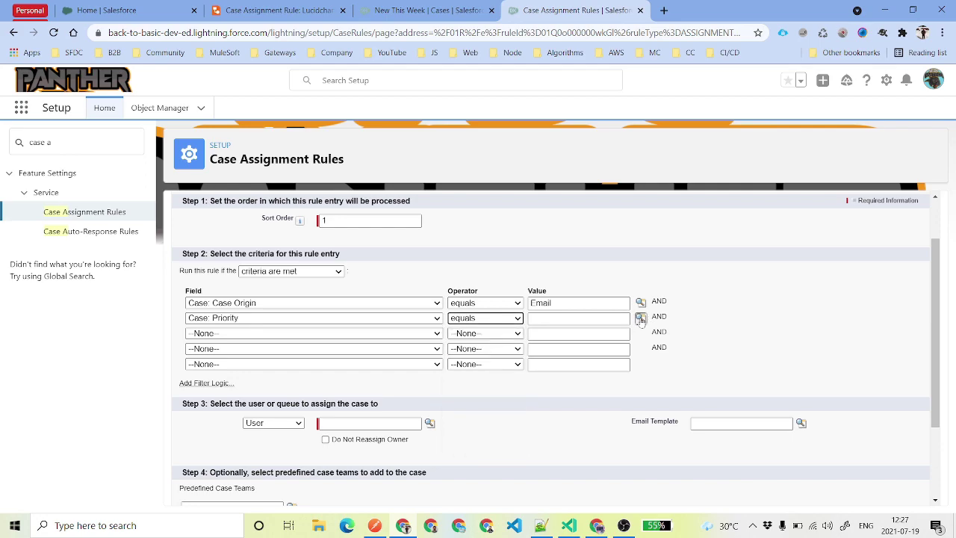
click(39, 150)
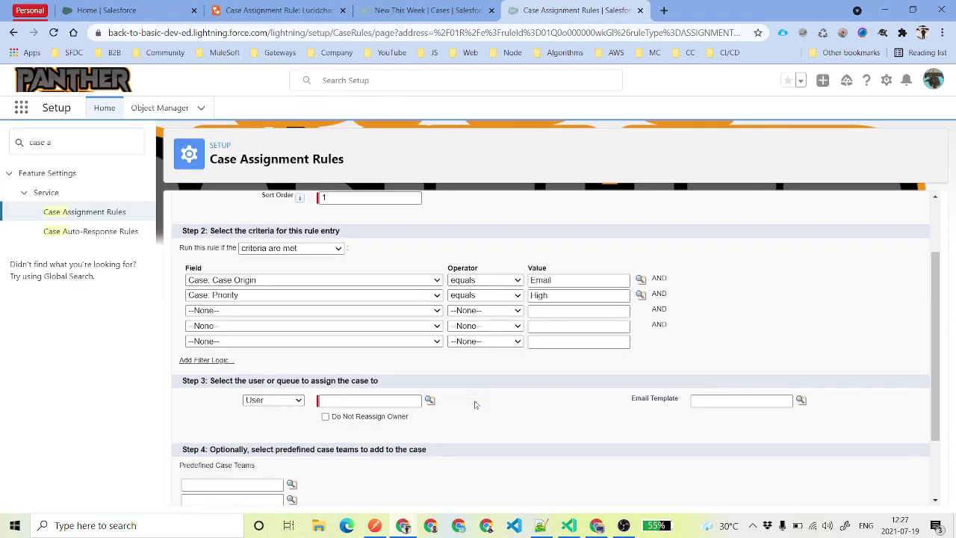
Assign to High Priority Queue with the Support: Case Assignment Notification template, then save.
scroll(286, 276, down, 1)
click(283, 362)
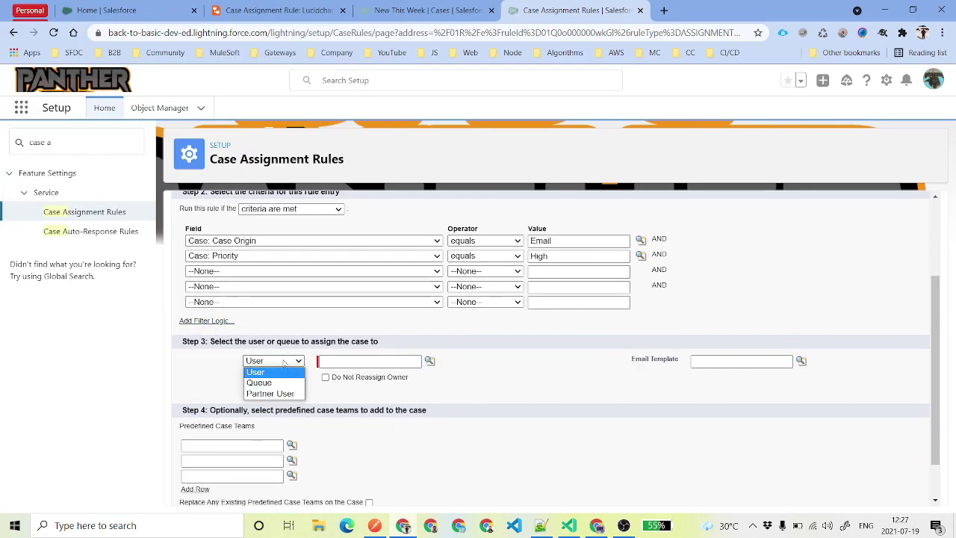
click(286, 383)
click(429, 361)
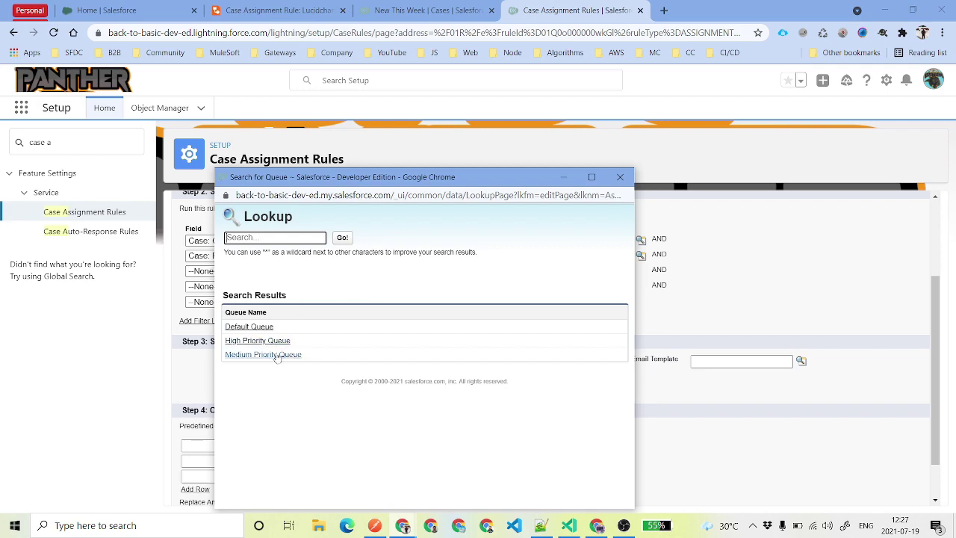
click(268, 340)
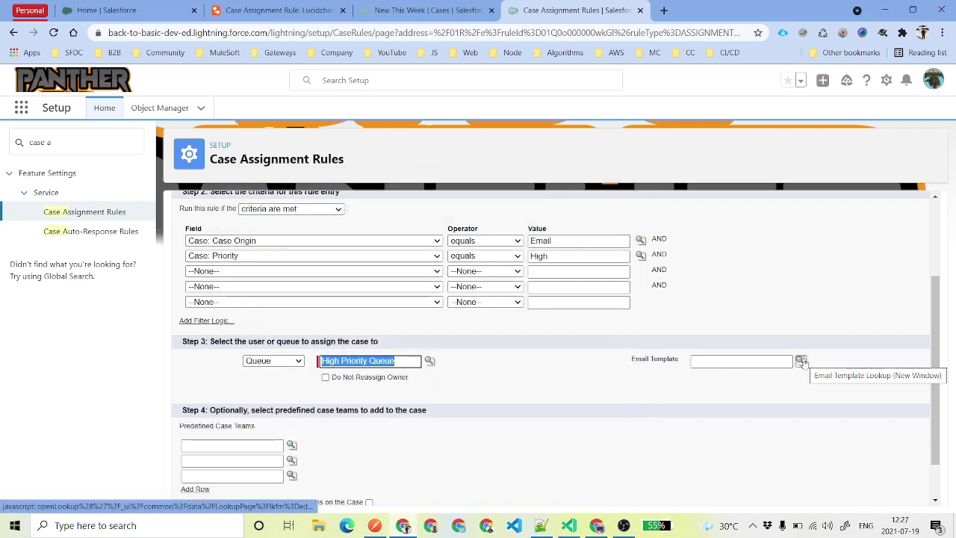
click(800, 361)
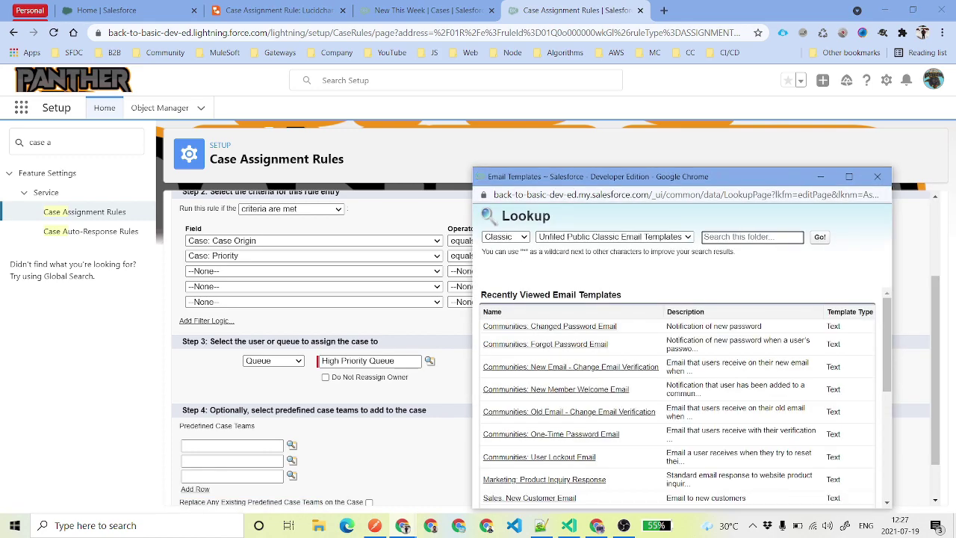
text(a)
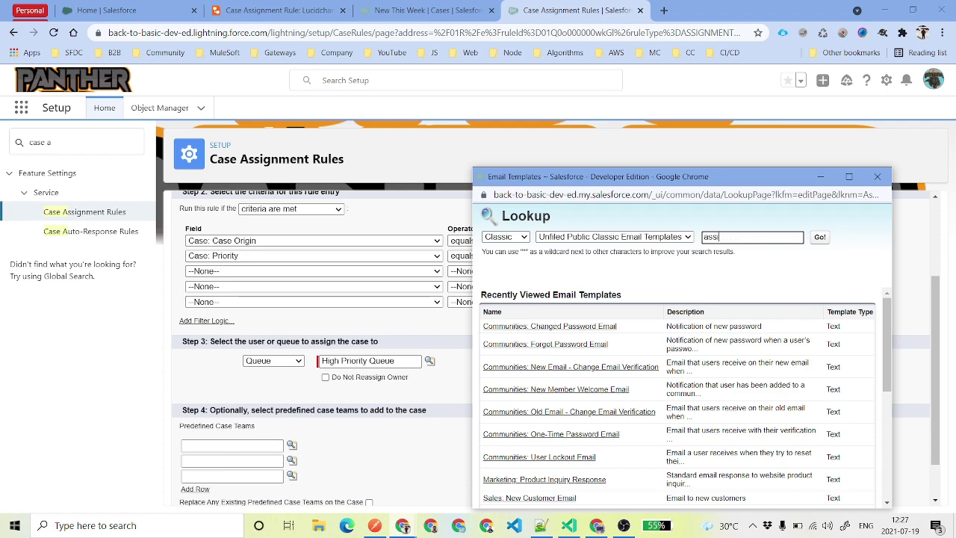
text(ssi)
key(Return)
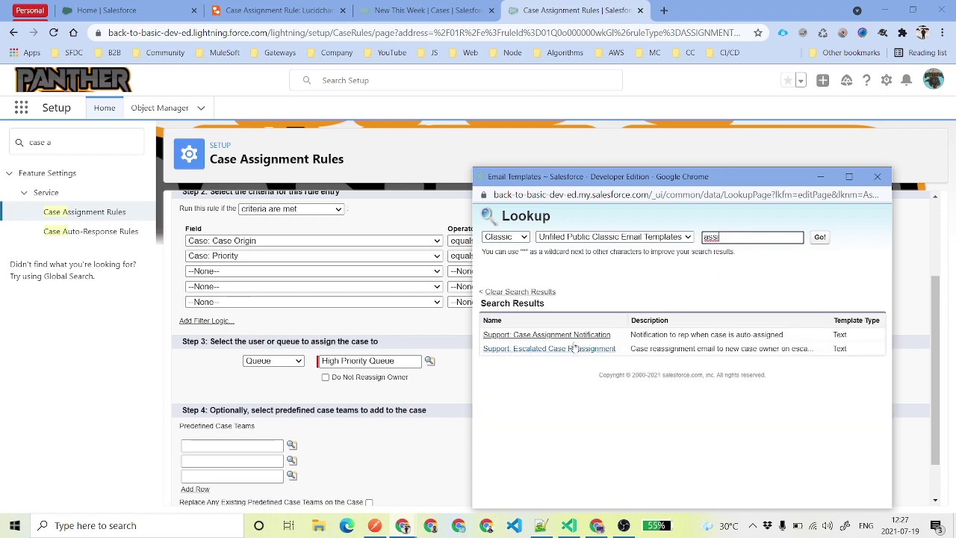
click(570, 335)
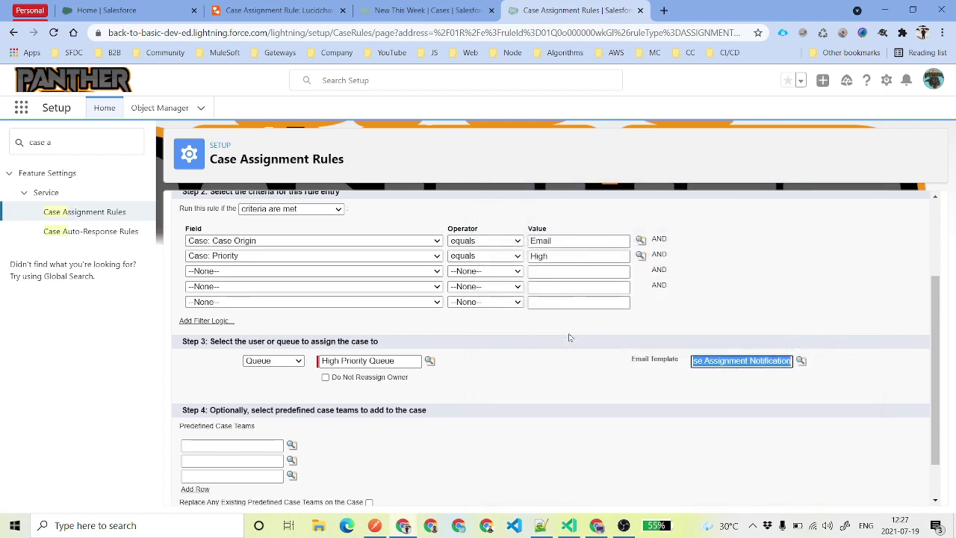
click(713, 390)
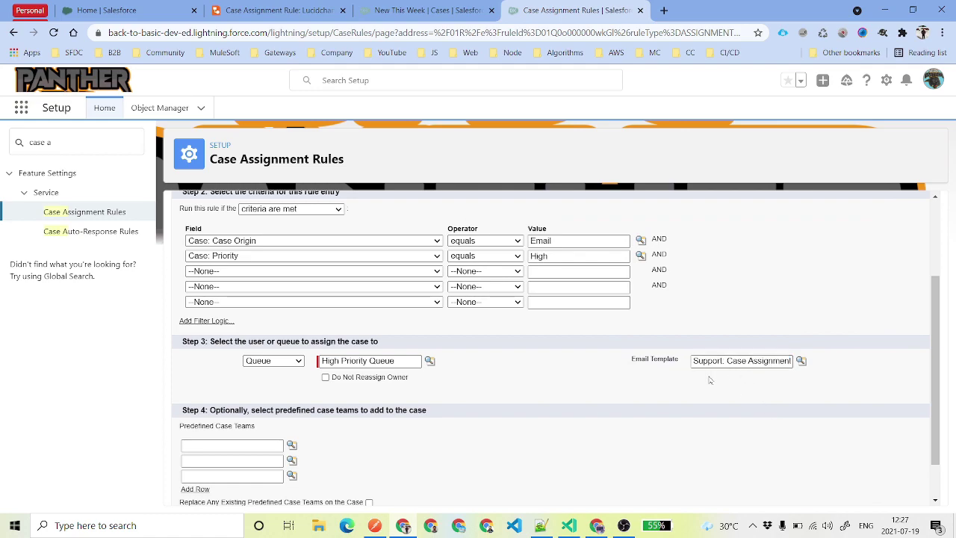
scroll(453, 382, down, 2)
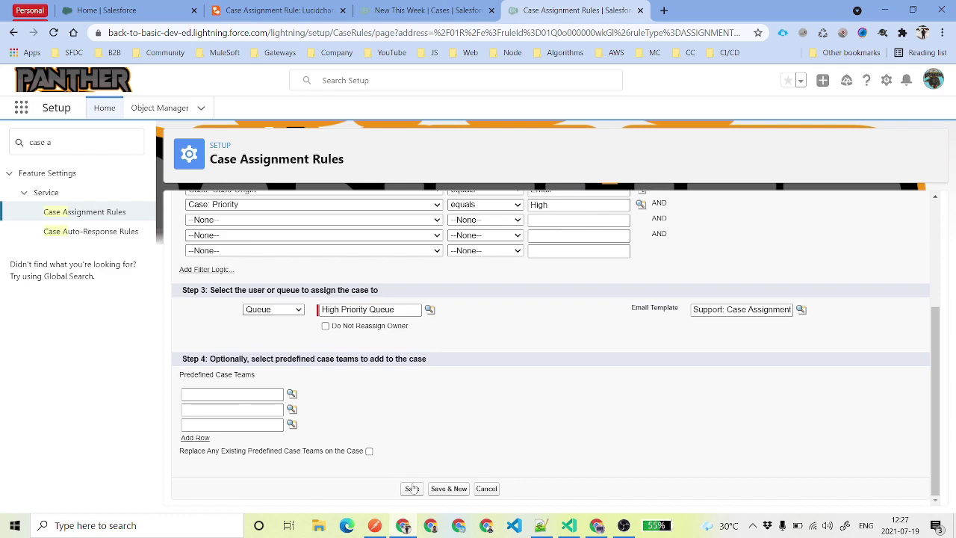
click(446, 489)
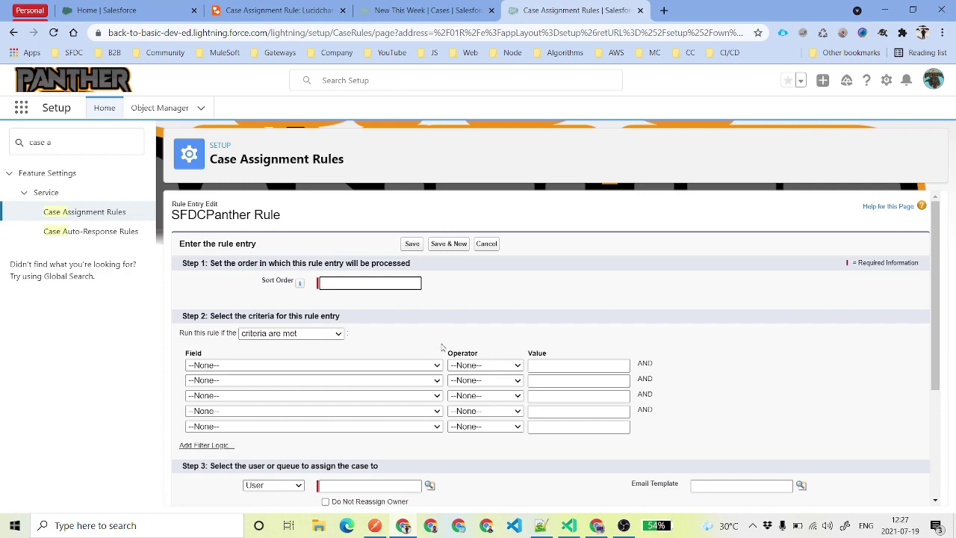
Set the new entry's first criterion to Case: Case Origin equals Web.
click(345, 369)
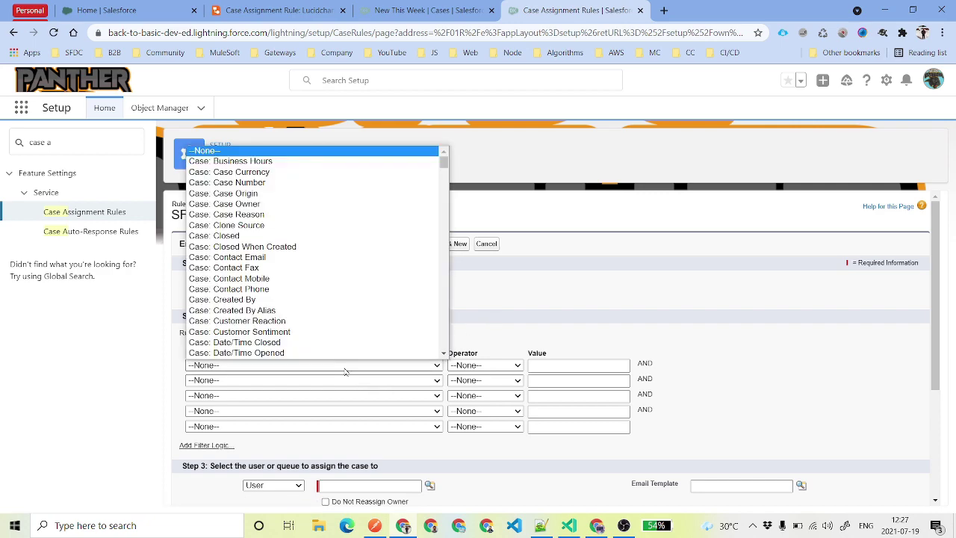
click(351, 193)
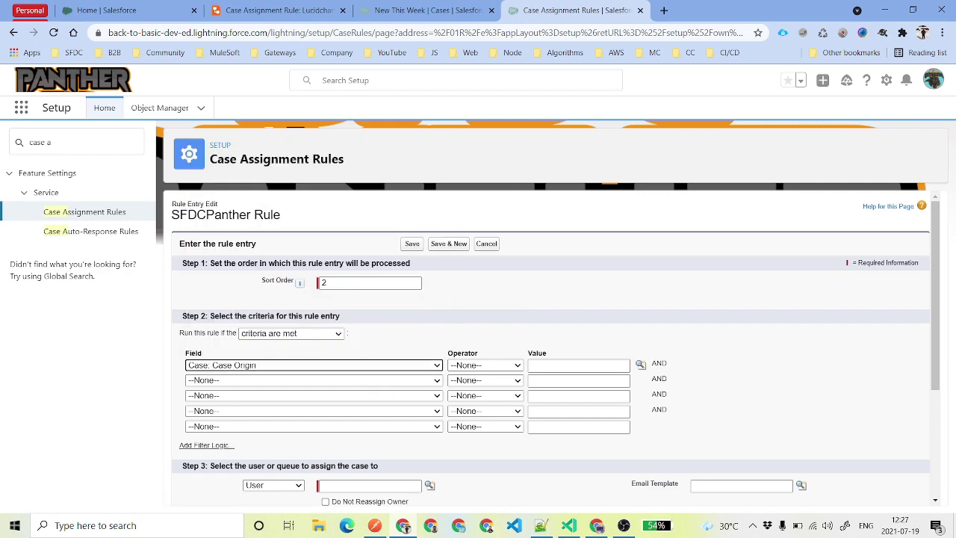
click(492, 388)
click(640, 365)
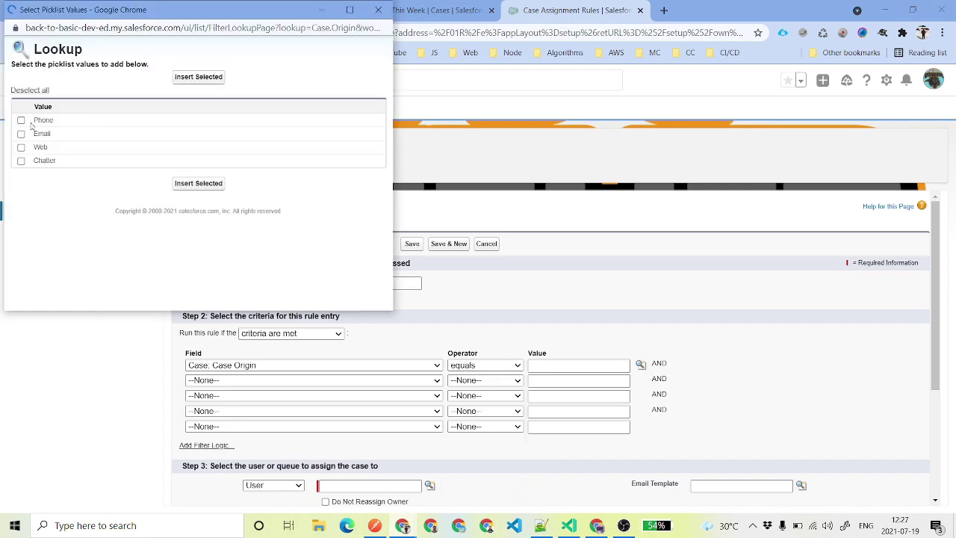
click(40, 147)
Add the second criterion Case: Priority equals Medium.
scroll(395, 256, down, 2)
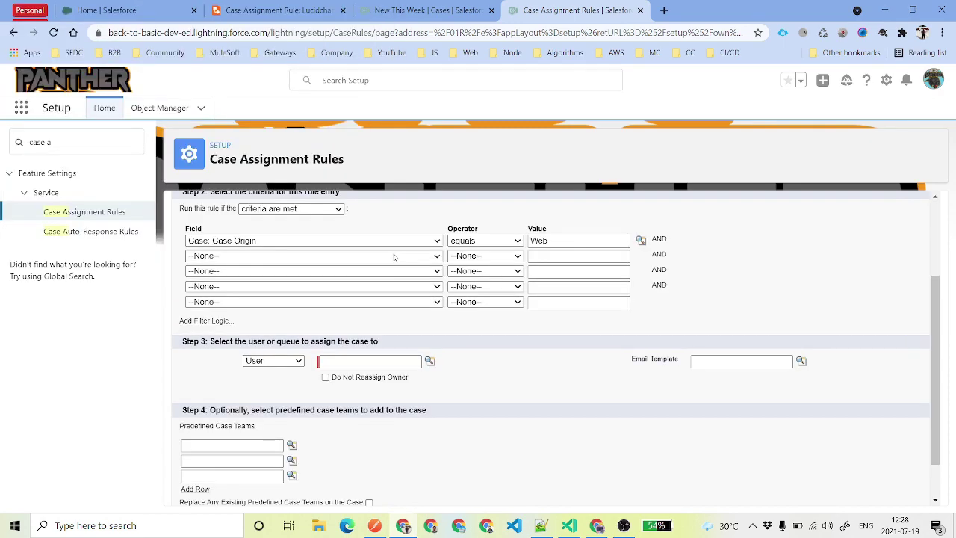
click(374, 256)
scroll(327, 314, down, 5)
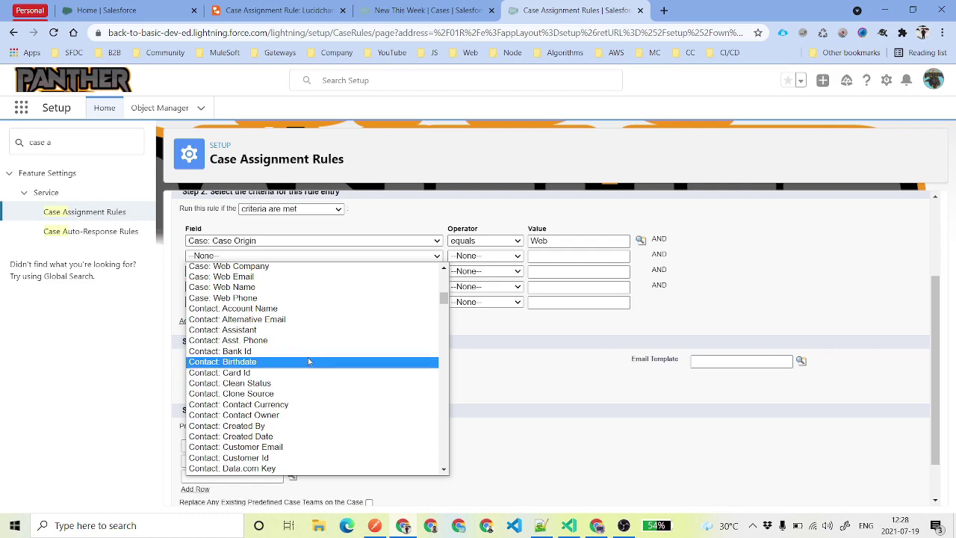
scroll(306, 393, up, 3)
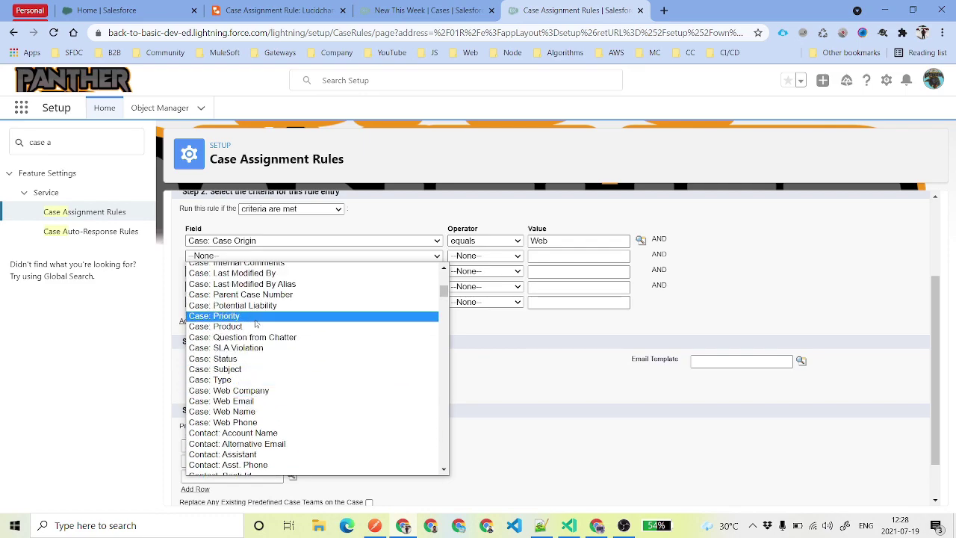
click(224, 316)
click(486, 255)
click(472, 265)
key(Tab)
text(Medium)
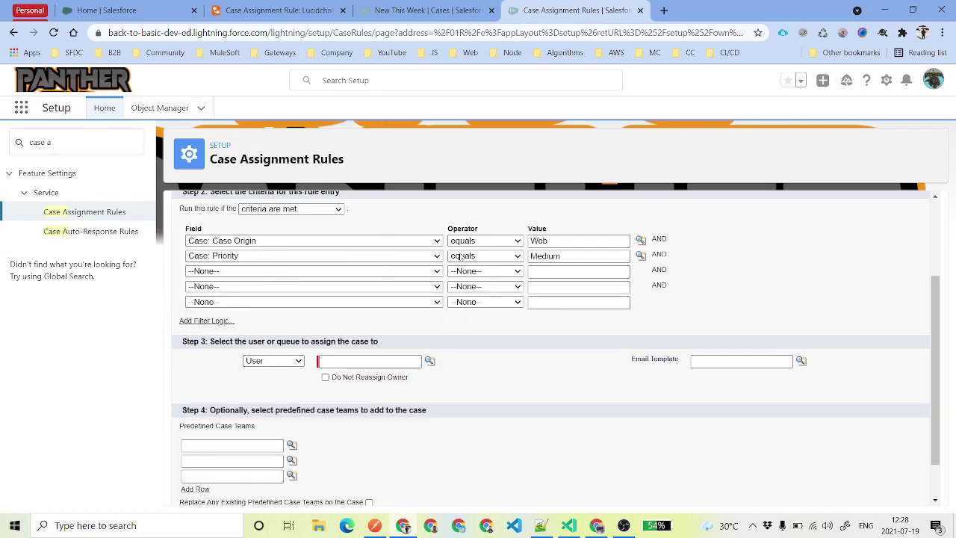
Assign to Medium Priority Queue with the Support: Case Assignment Notification template, then save.
click(291, 361)
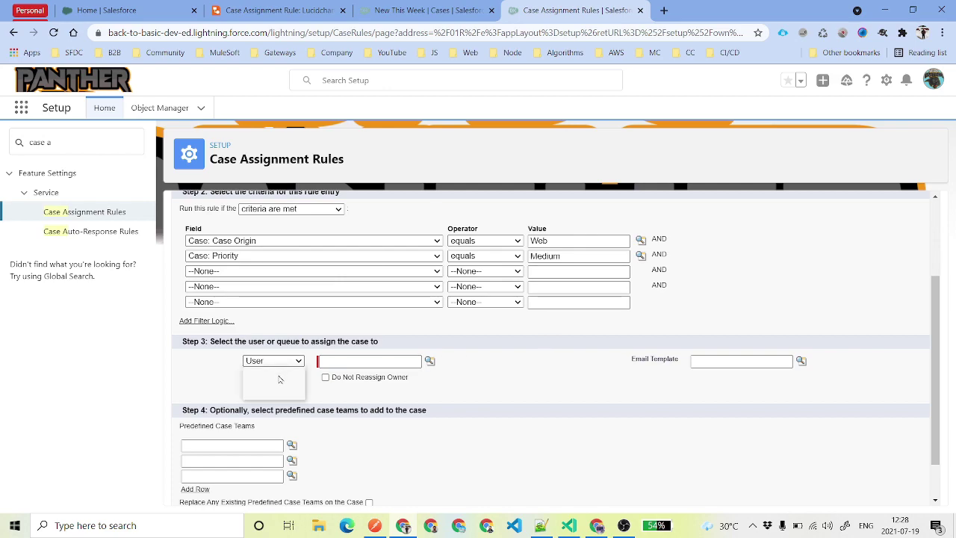
click(265, 383)
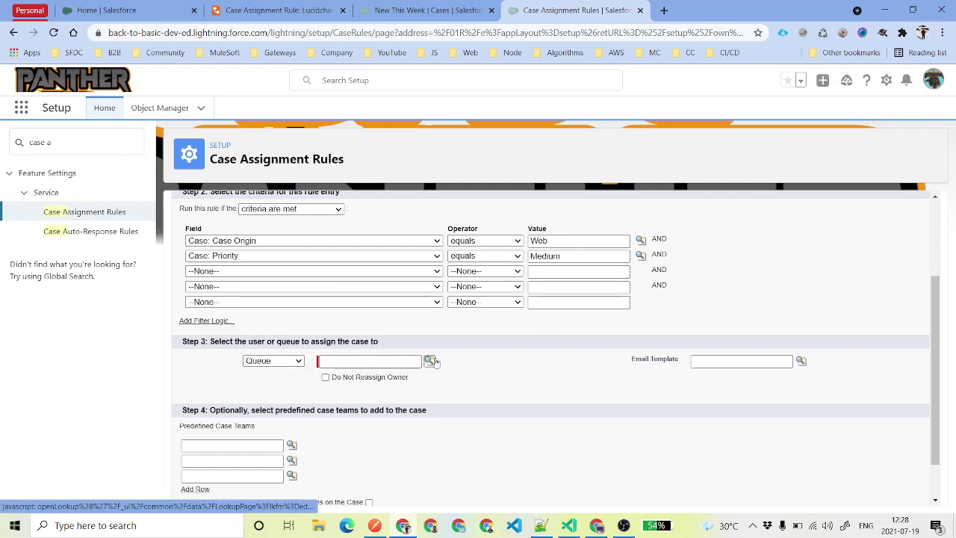
click(430, 361)
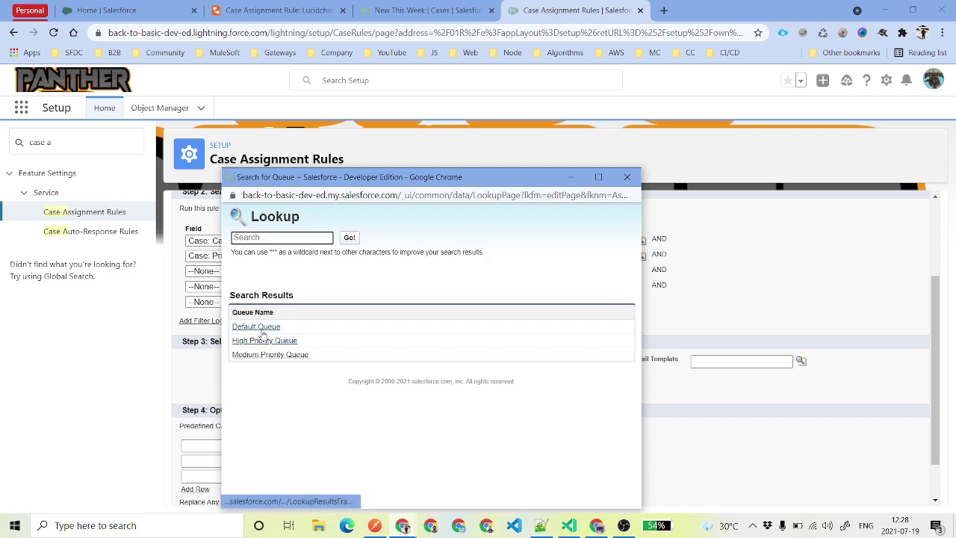
click(266, 353)
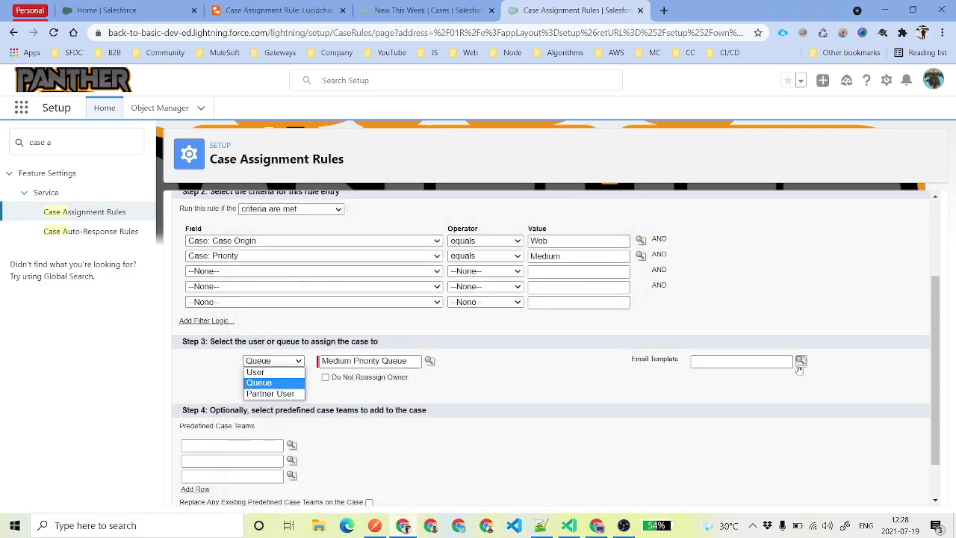
click(801, 360)
text(a)
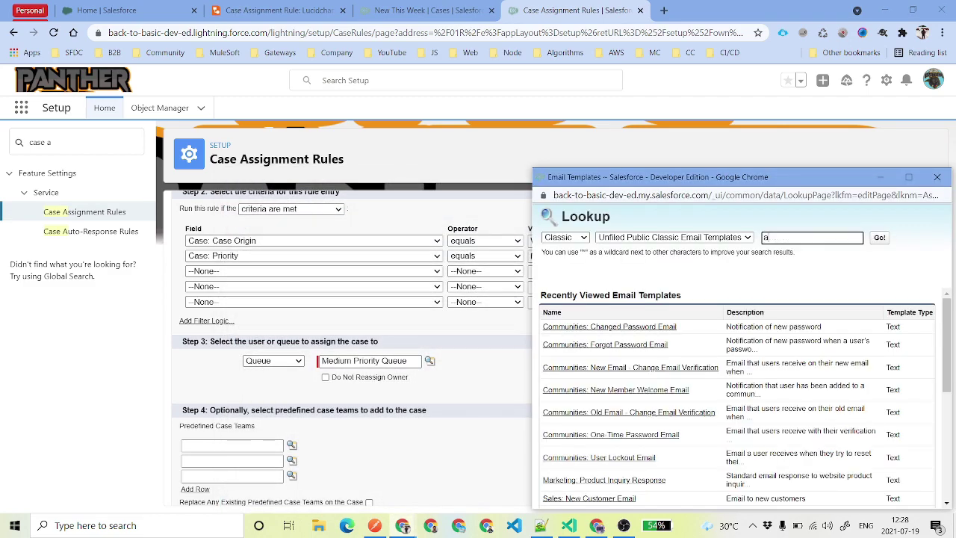
text(ssi)
key(Return)
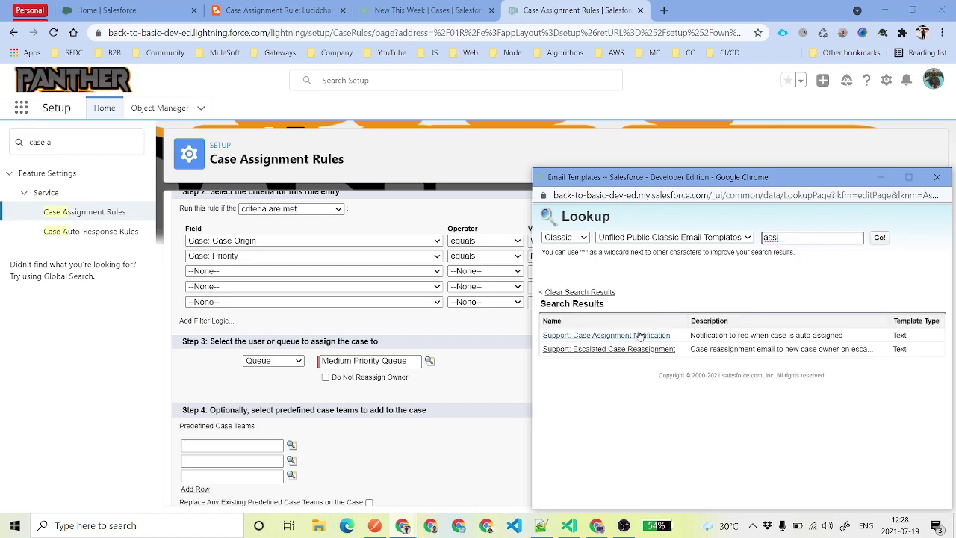
click(641, 337)
scroll(521, 382, down, 1)
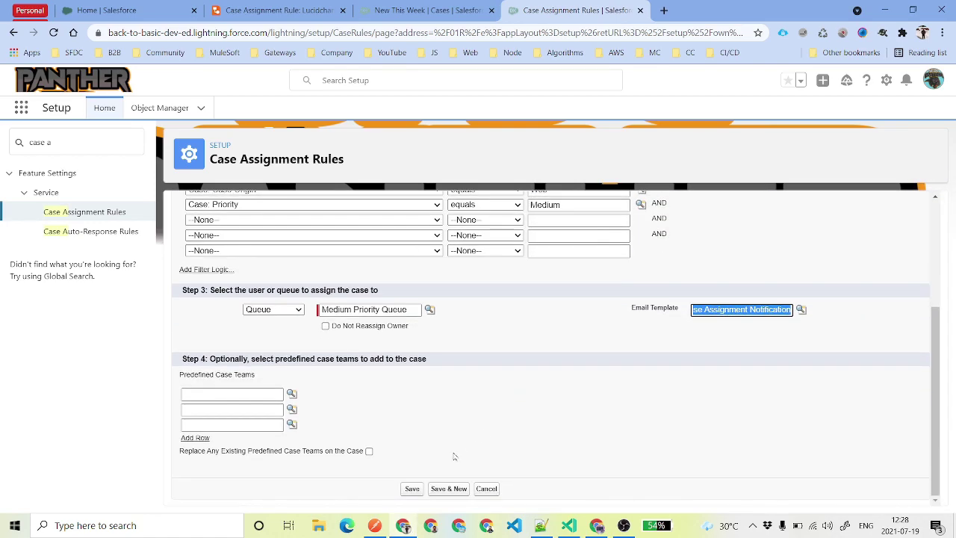
click(414, 487)
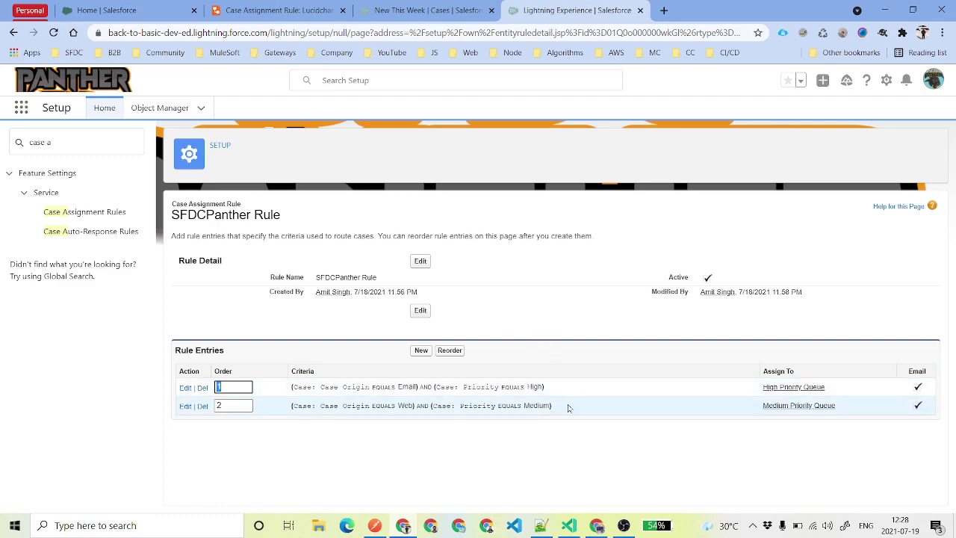
drag(570, 406, 317, 396)
click(317, 396)
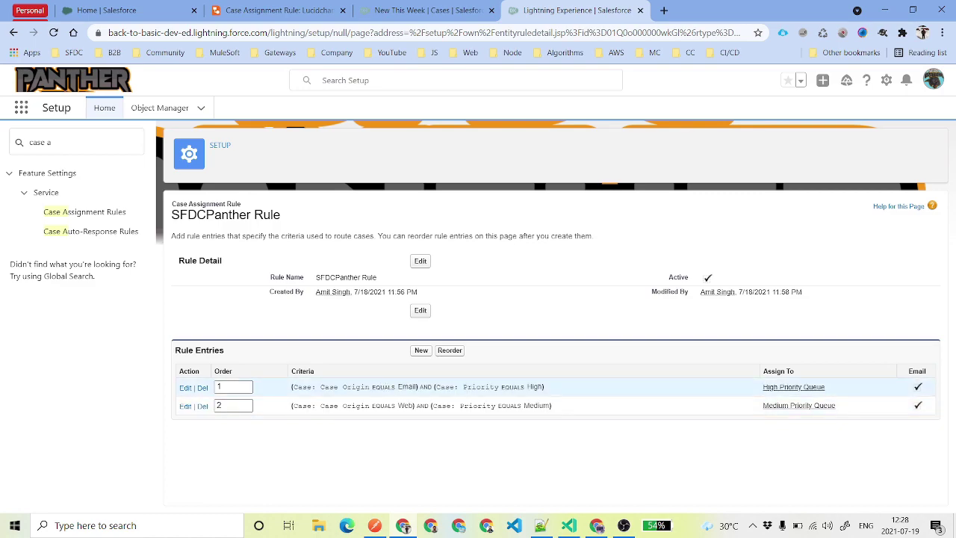
drag(551, 388, 278, 390)
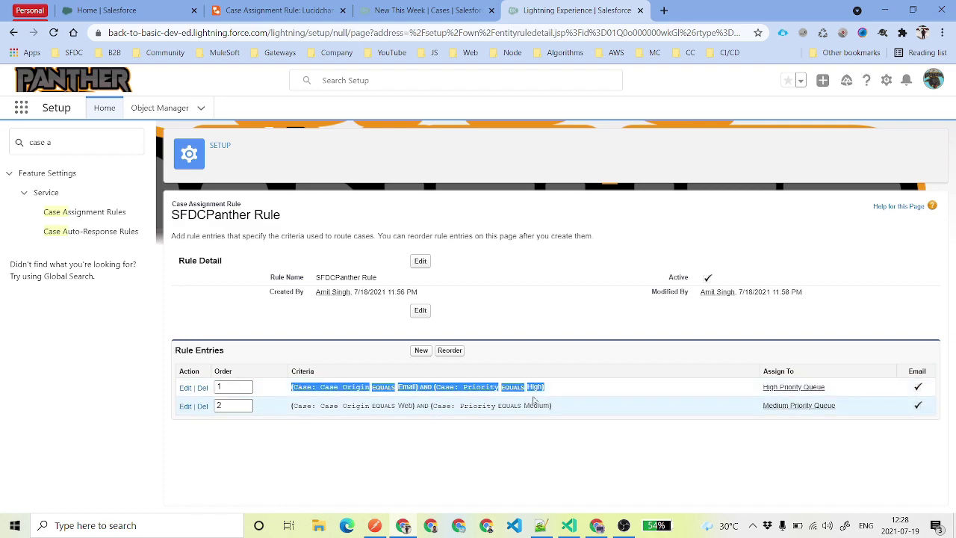
click(535, 398)
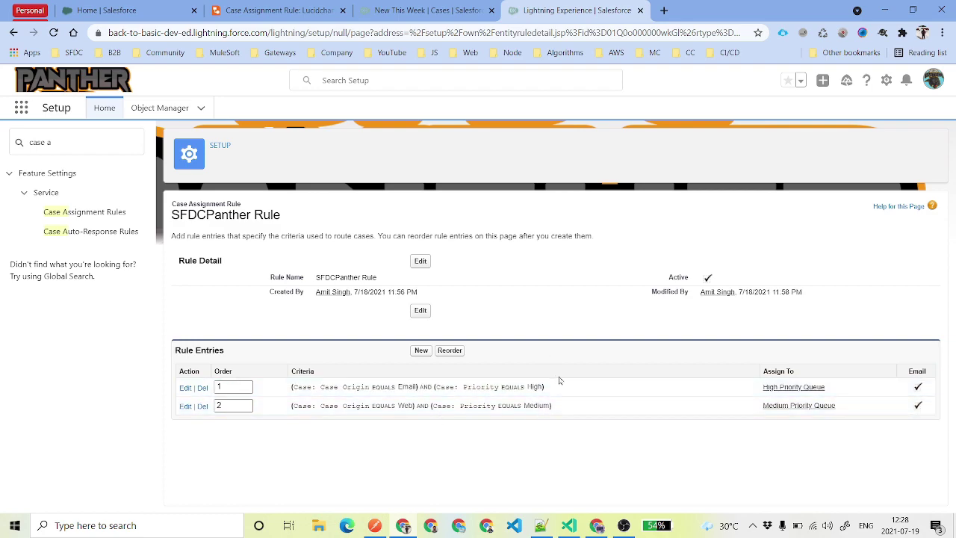
Review the Lucidchart assignment flowchart, then back in Setup filter Quick Find for 'suppo'.
key(ctrl+2)
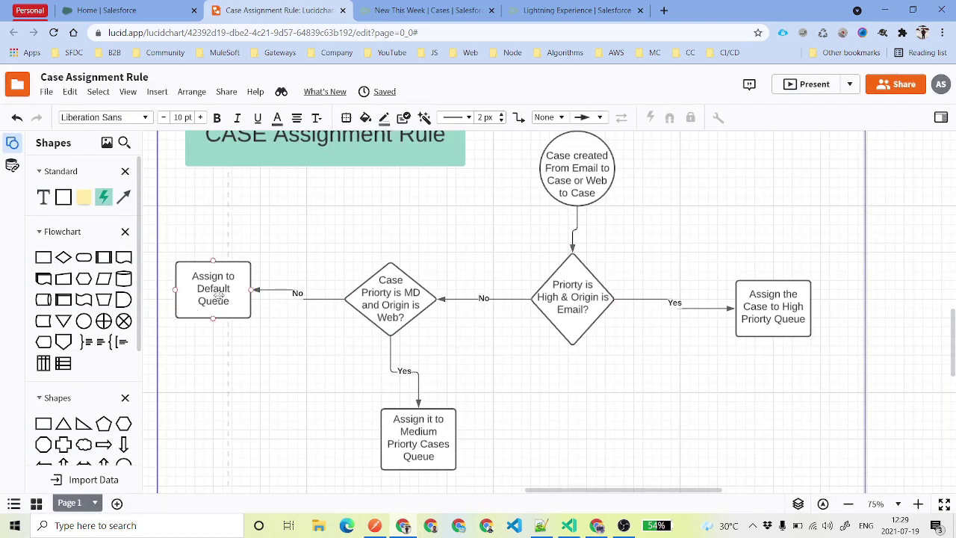
key(ctrl+4)
click(75, 142)
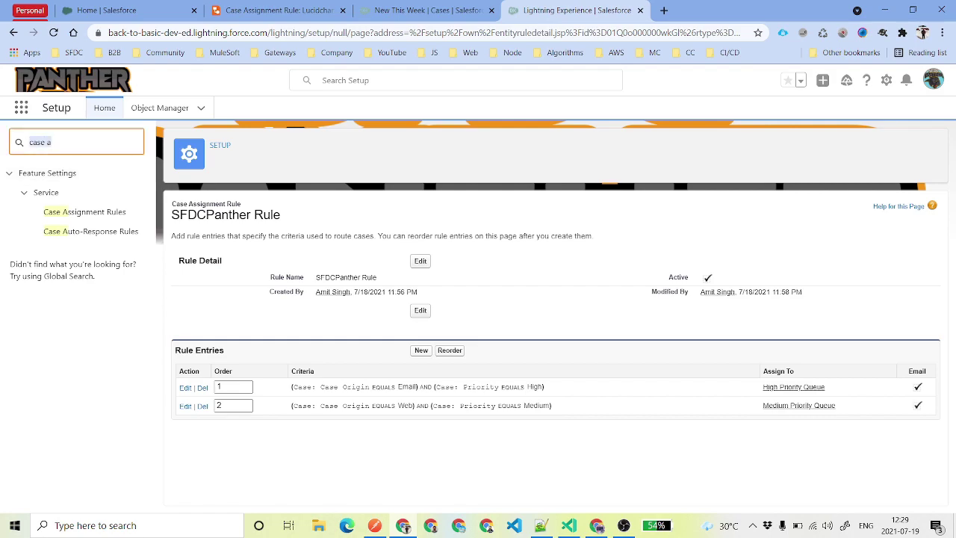
text(suppo)
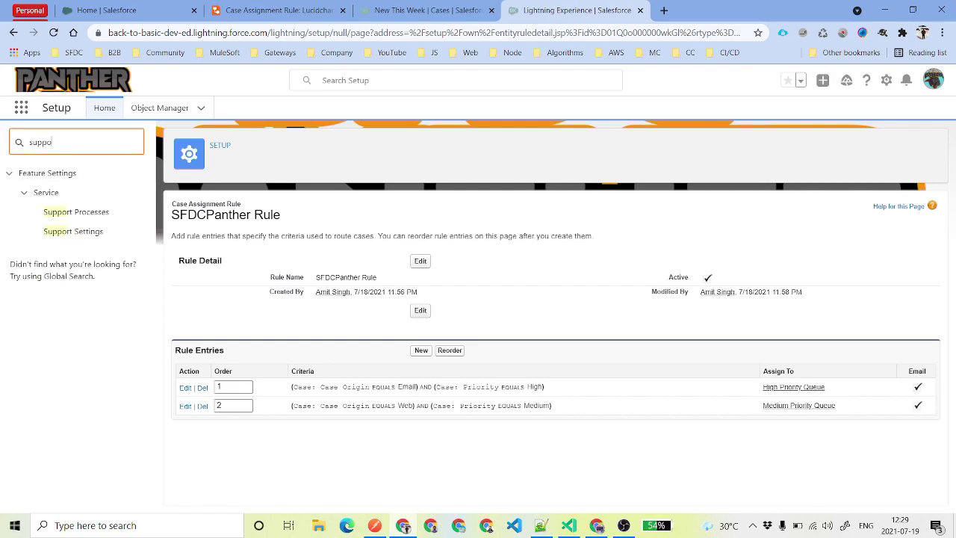
Open Support Settings and put them in edit mode.
drag(53, 142, 29, 142)
click(93, 231)
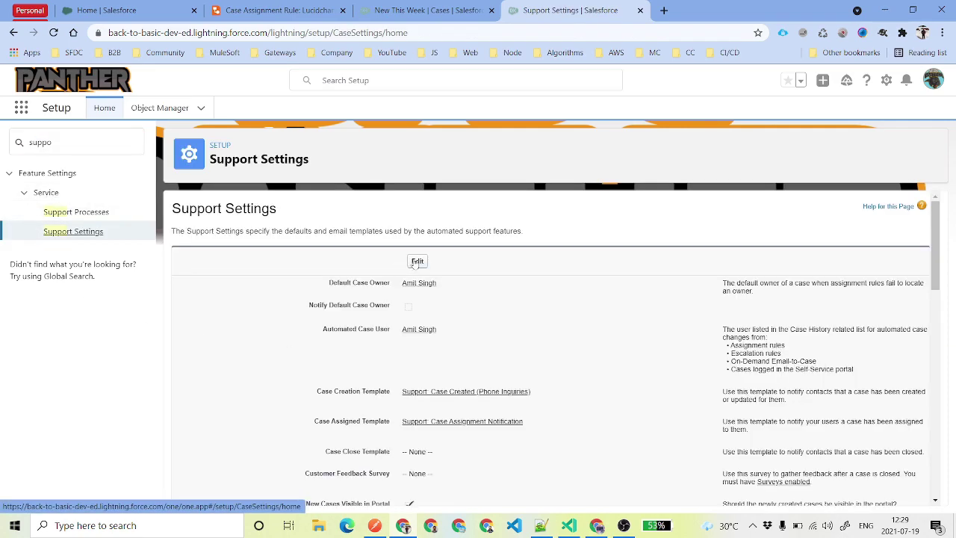
click(416, 262)
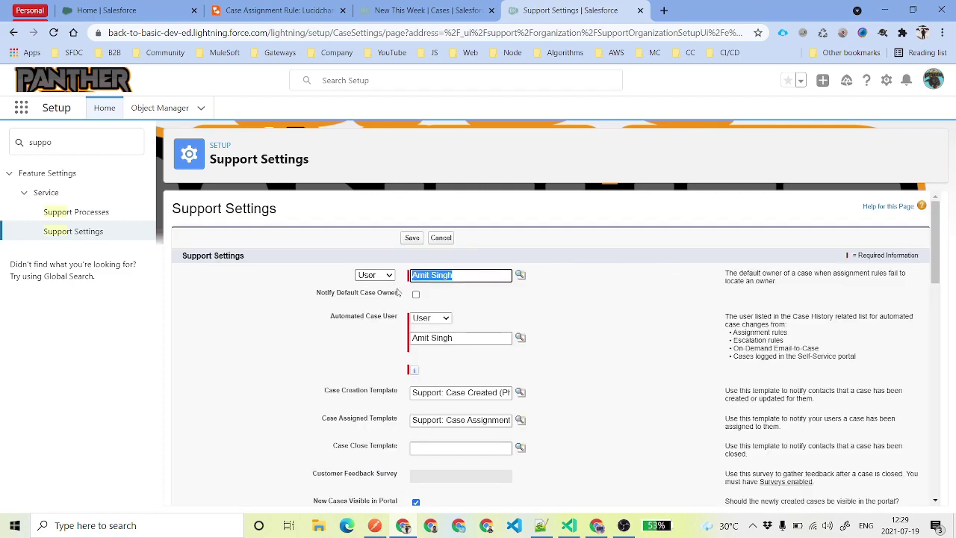
Set the Default Case Owner to the queue Default Queue and enable Notify Default Case Owner.
click(377, 277)
click(372, 296)
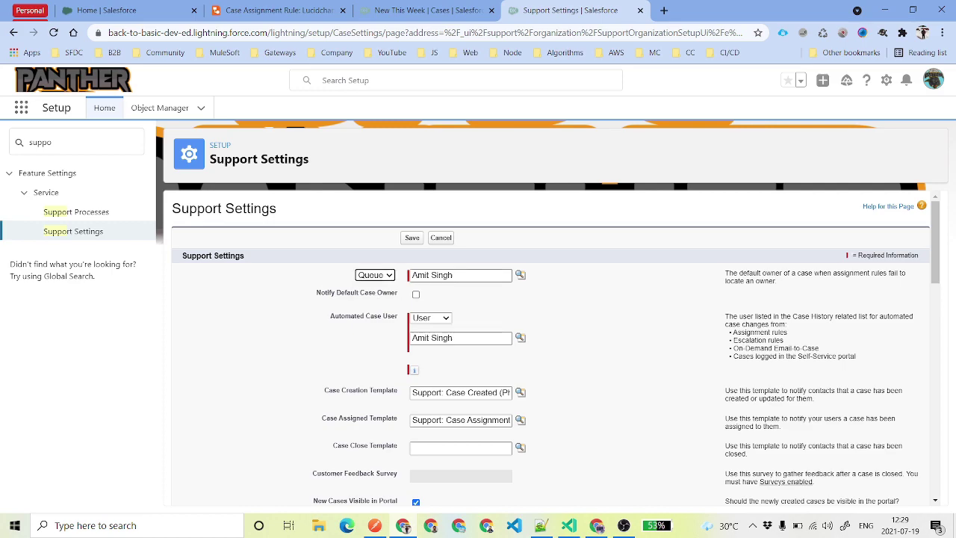
click(520, 275)
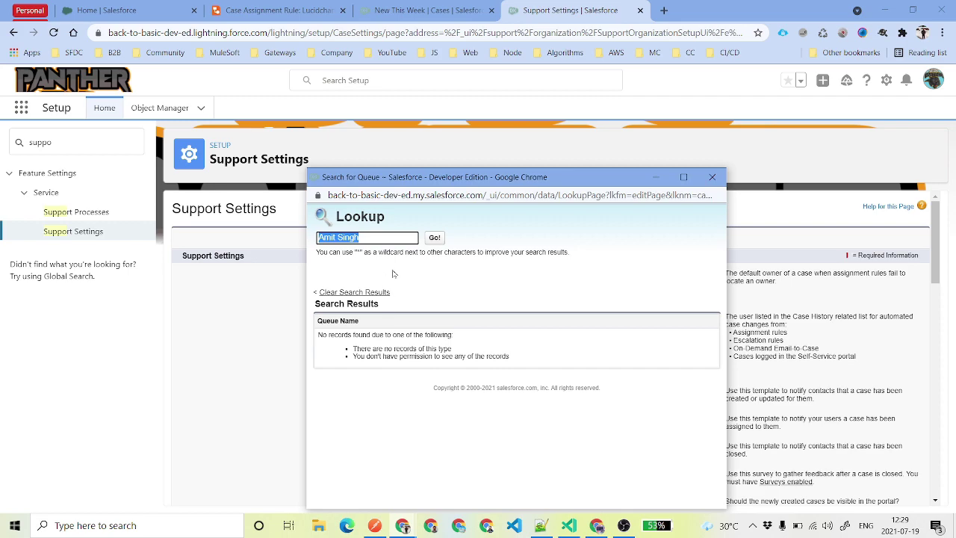
key(BackSpace)
key(Return)
click(364, 328)
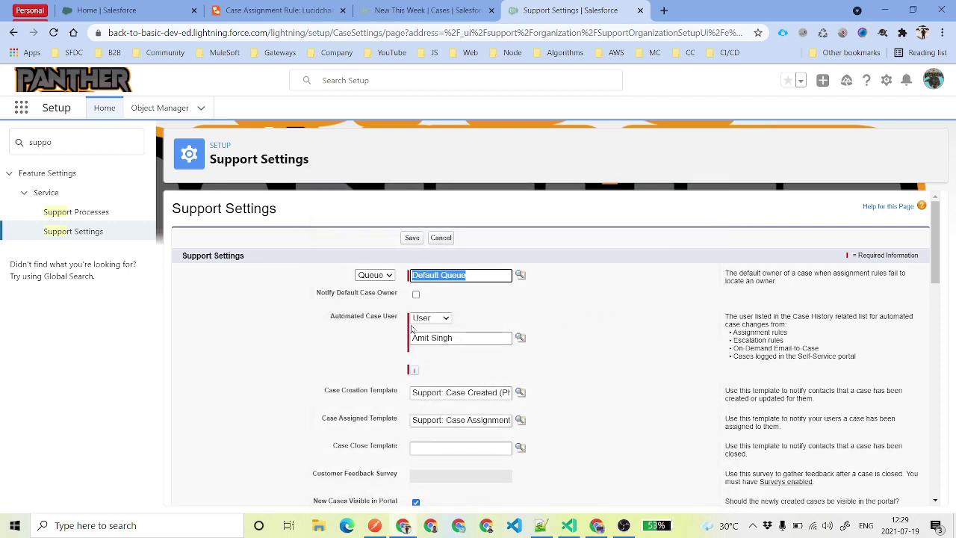
click(416, 295)
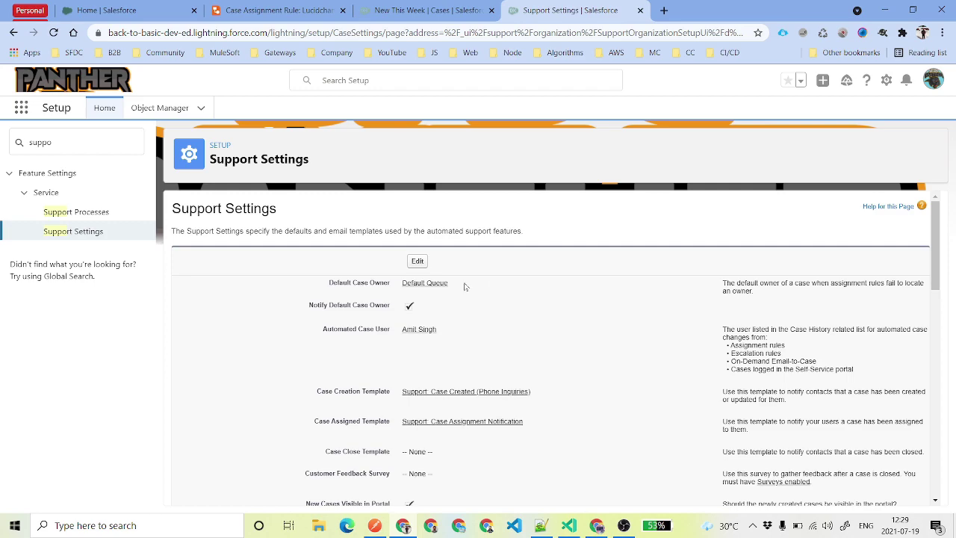
drag(463, 284, 393, 287)
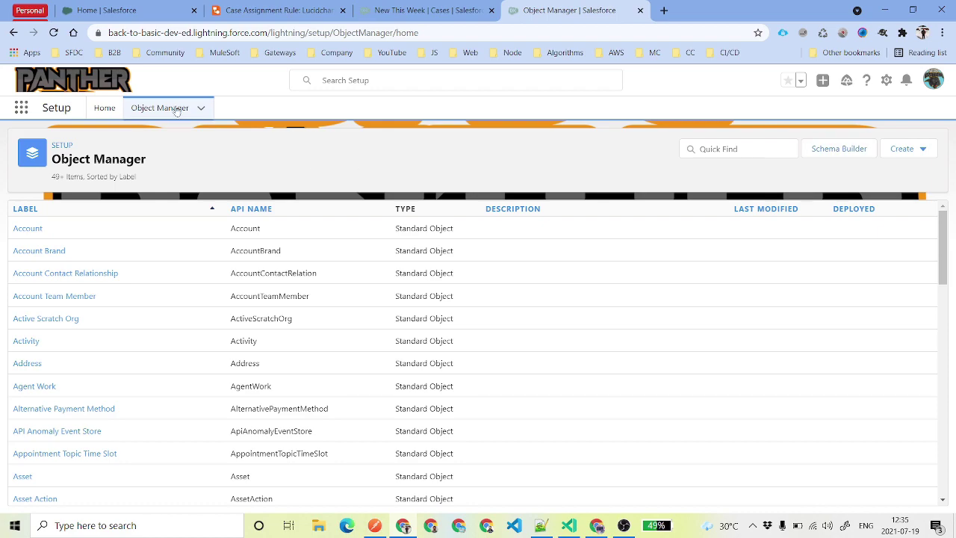
Open the Case object's Case Layout page layout from Object Manager.
click(743, 150)
text(Case)
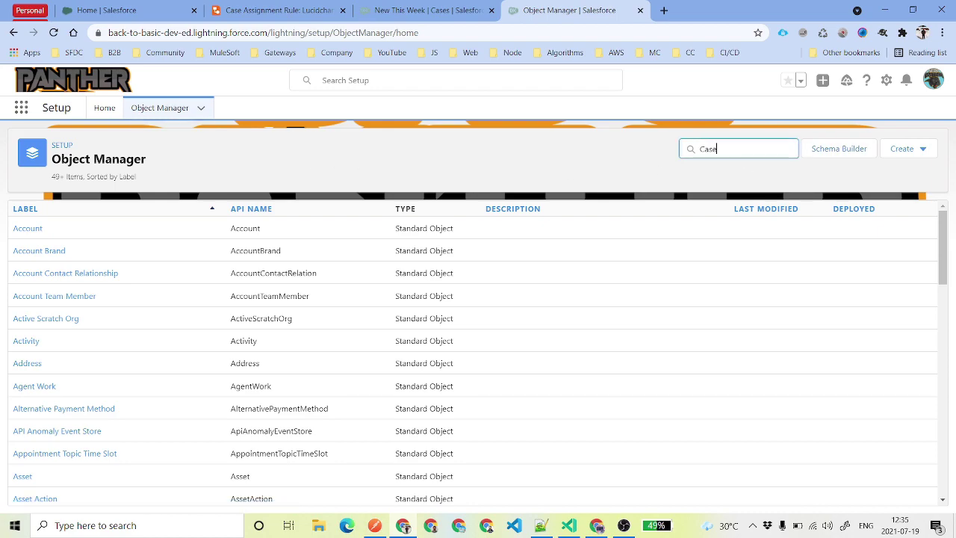
click(22, 228)
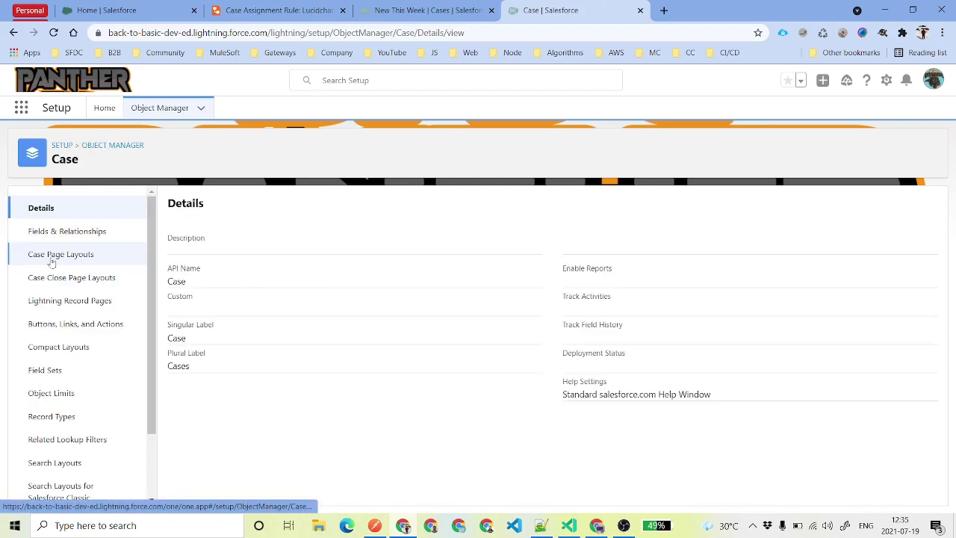
click(84, 258)
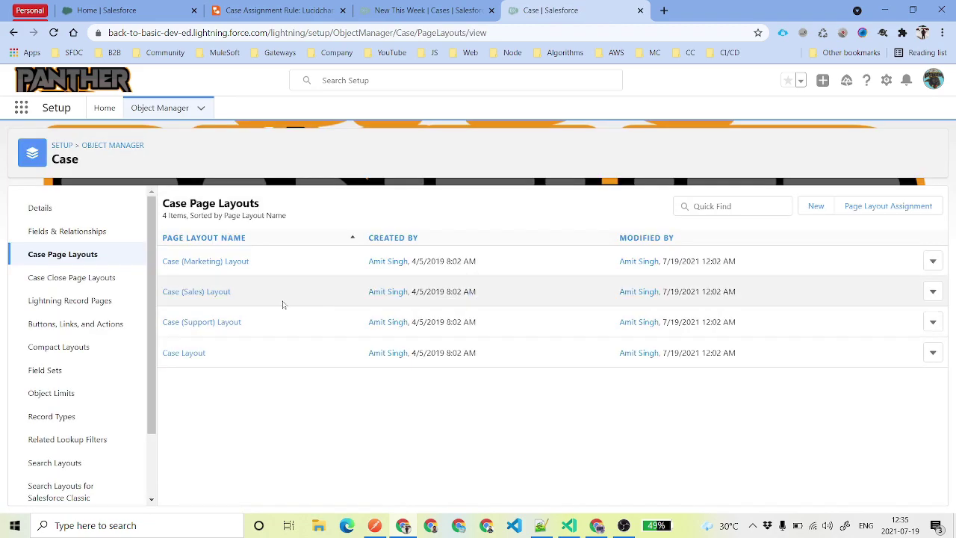
click(268, 361)
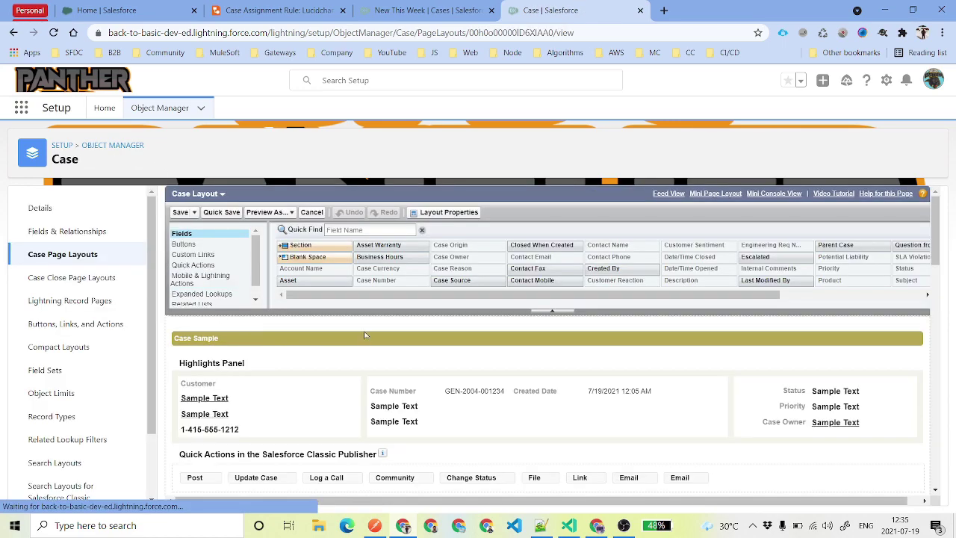
Keep the Case Assignment Checkbox shown and checked by default, then save the Case Layout.
click(434, 215)
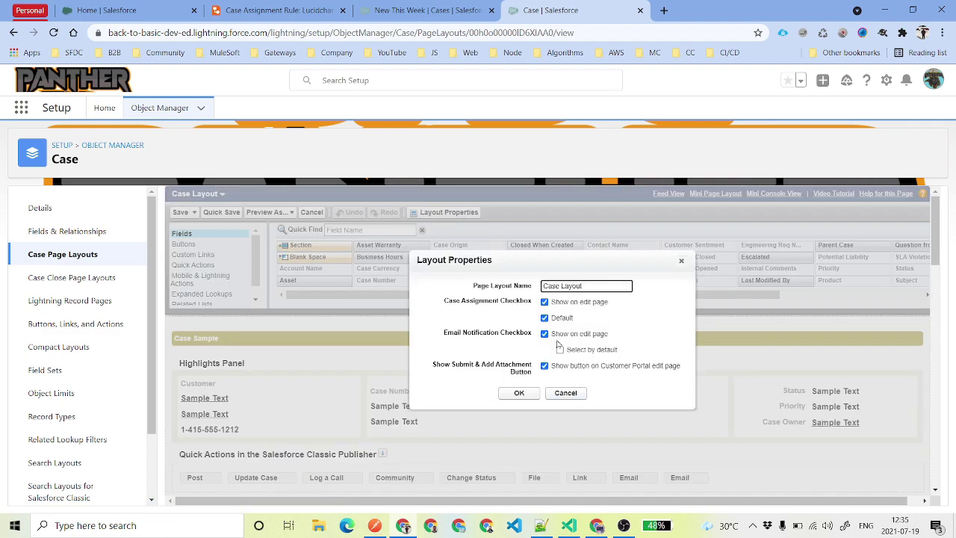
drag(443, 302, 533, 304)
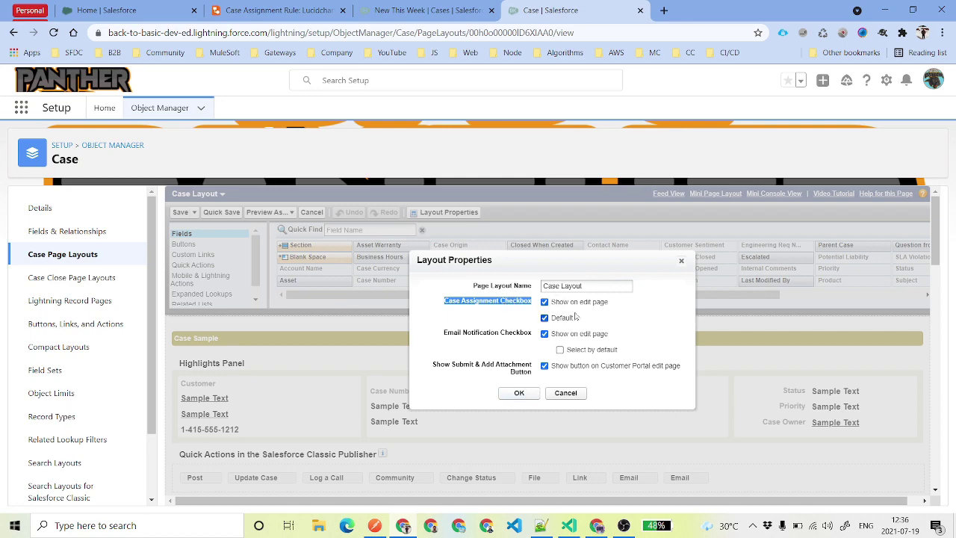
click(521, 395)
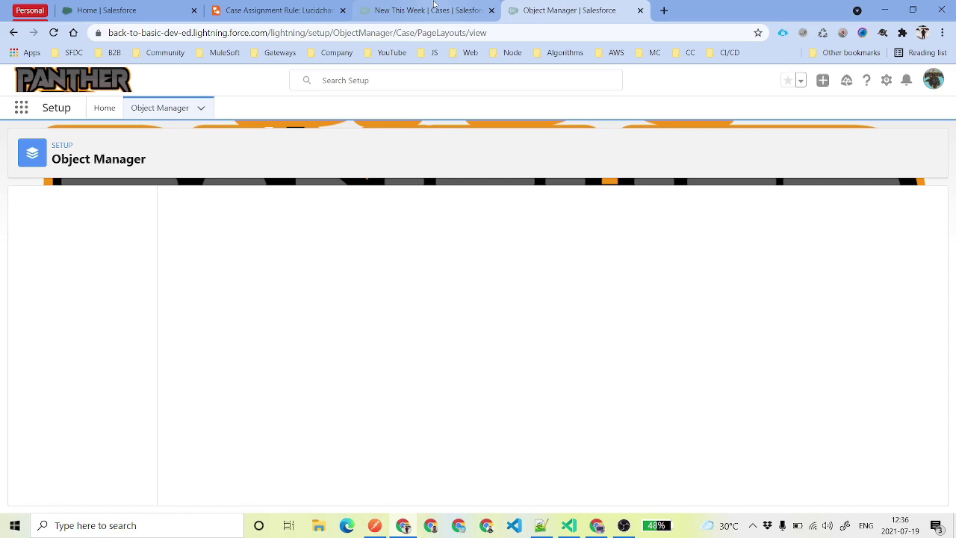
click(434, 6)
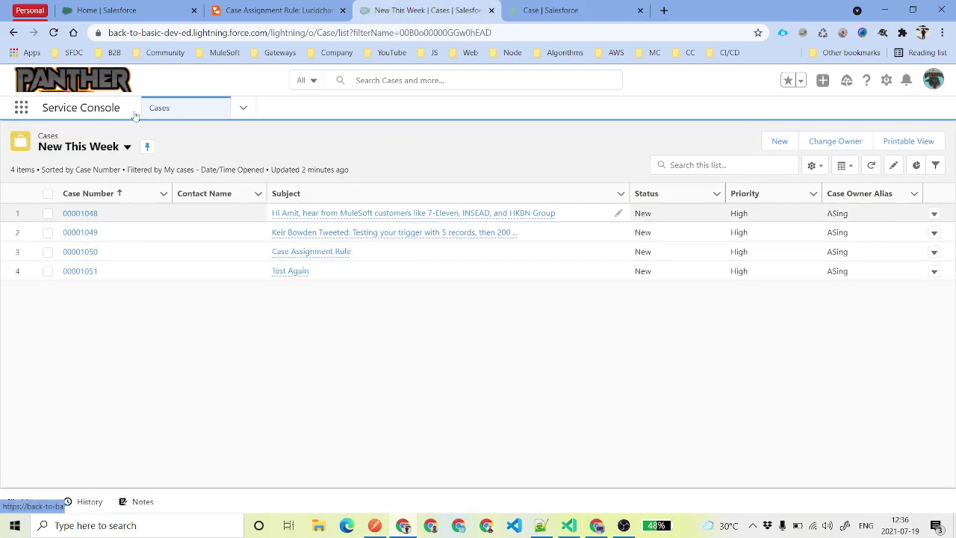
Start a new test case with Case Origin set to Web.
click(779, 141)
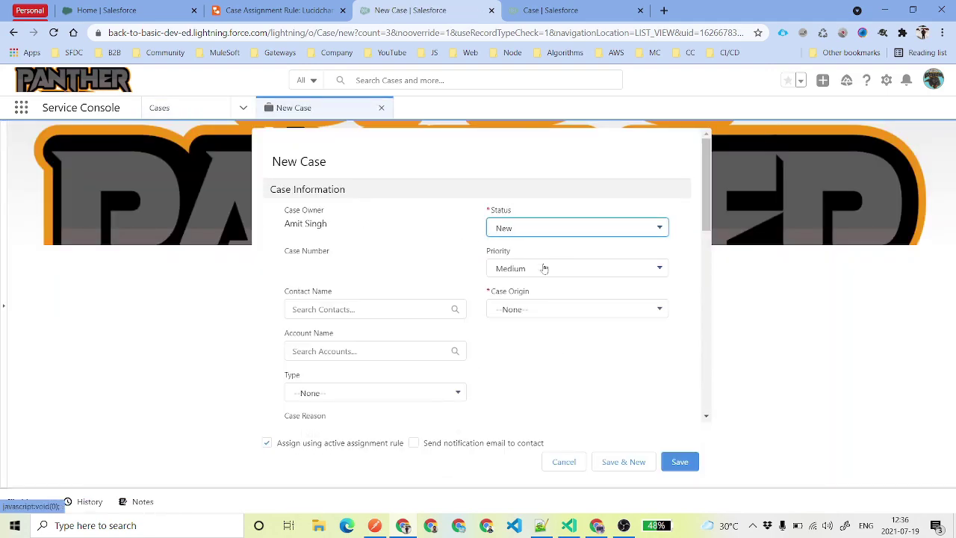
click(533, 309)
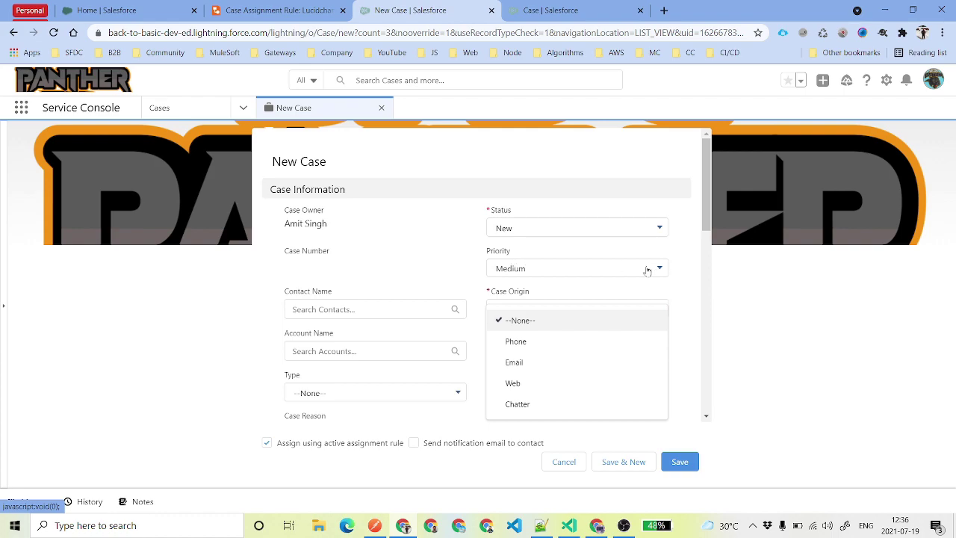
click(545, 383)
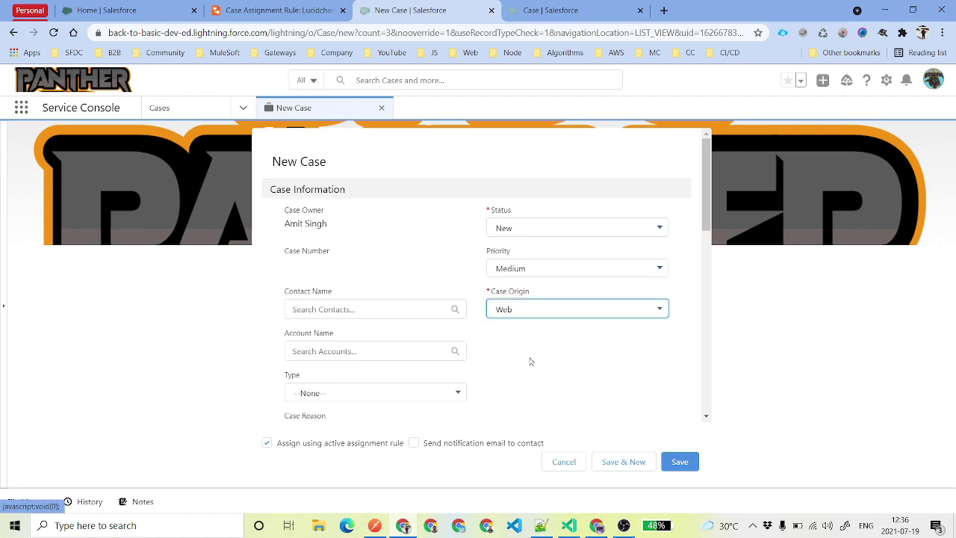
scroll(463, 357, down, 3)
scroll(401, 363, down, 3)
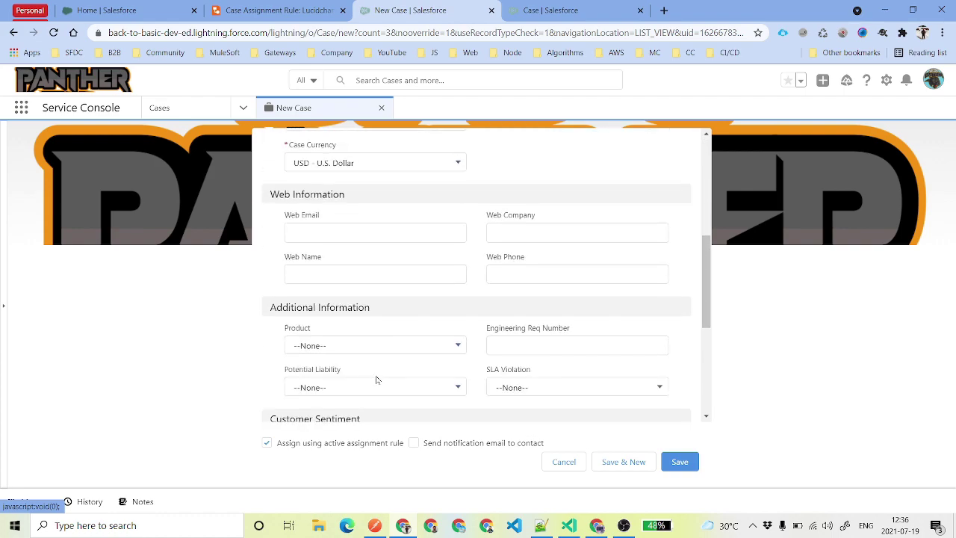
Save it with subject 'Web to Case Assignment' and confirm owner is Medium Priority Queue.
click(401, 341)
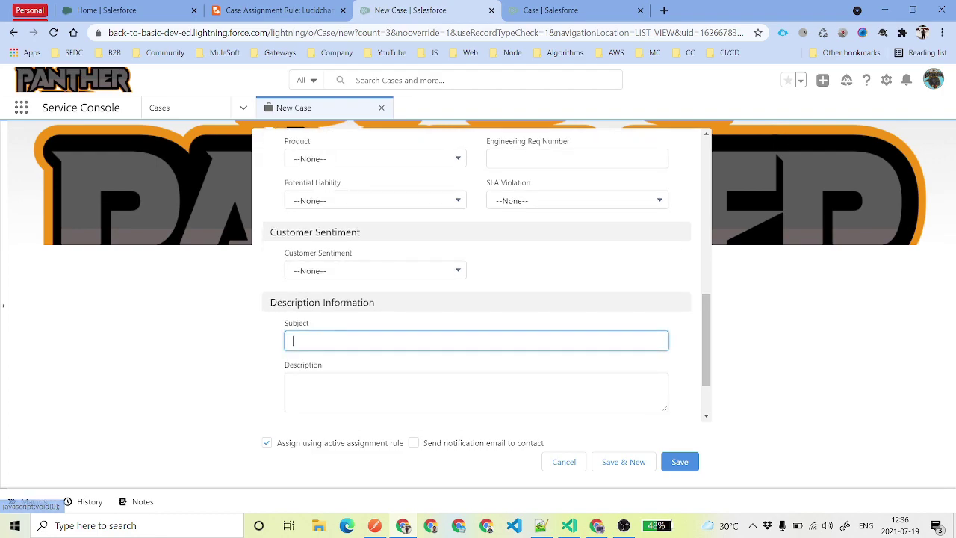
text(Wen)
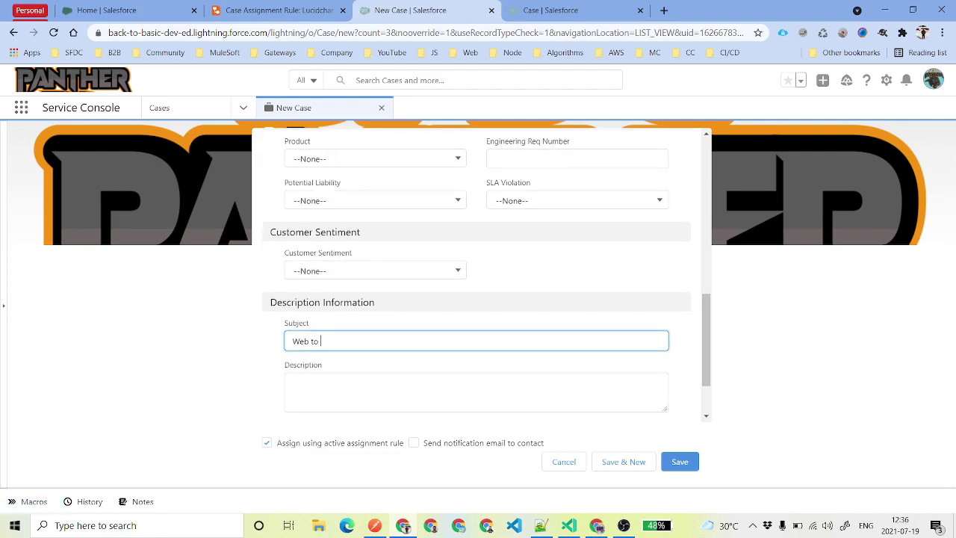
text(nment)
key(ctrl+a)
key(ctrl+c)
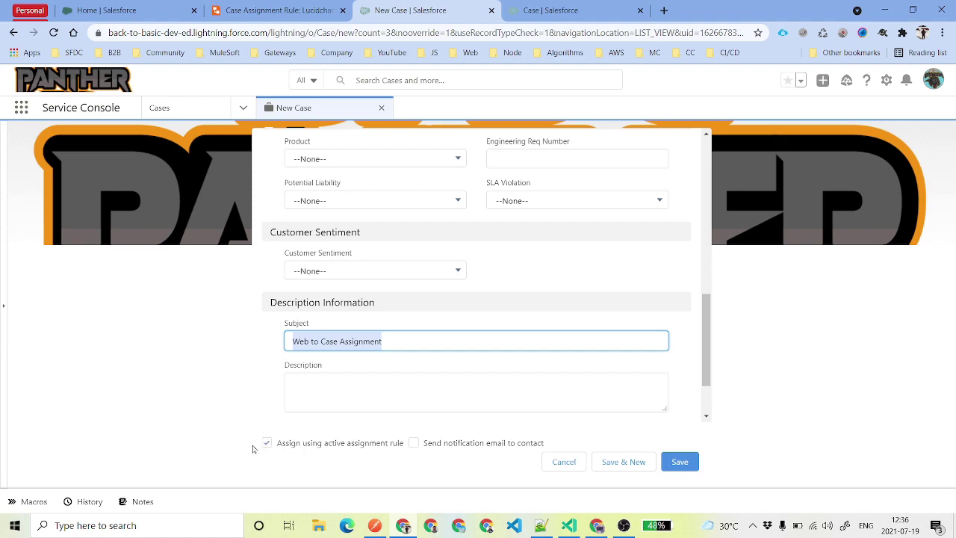
click(678, 460)
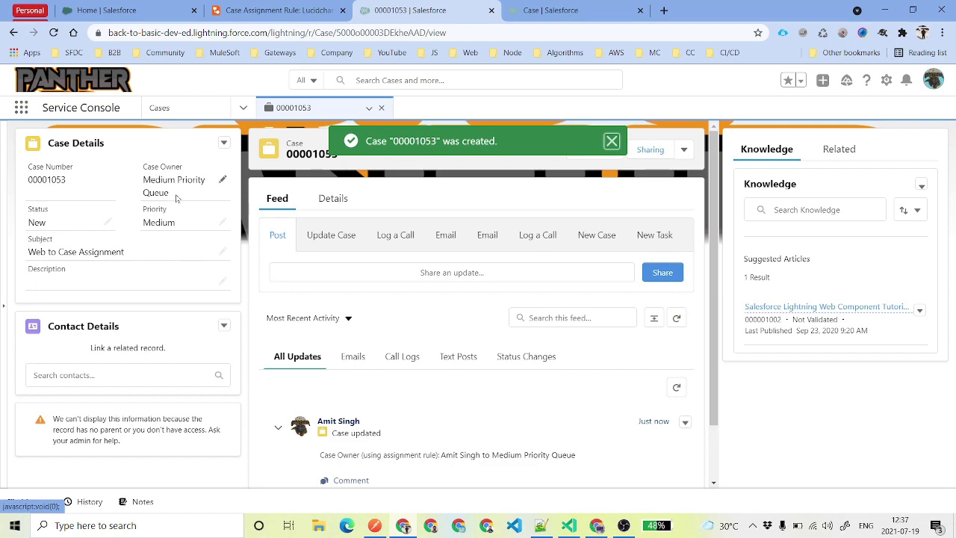
click(330, 198)
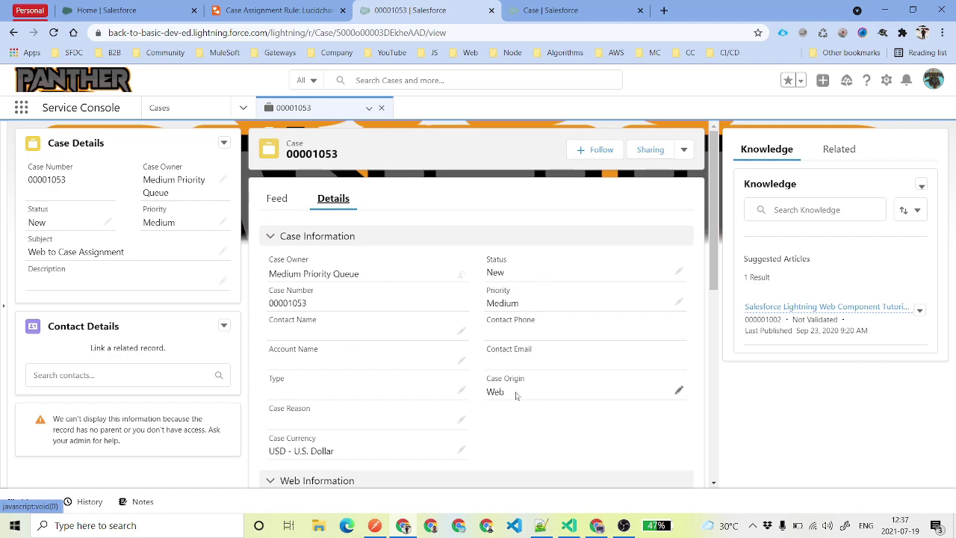
click(171, 194)
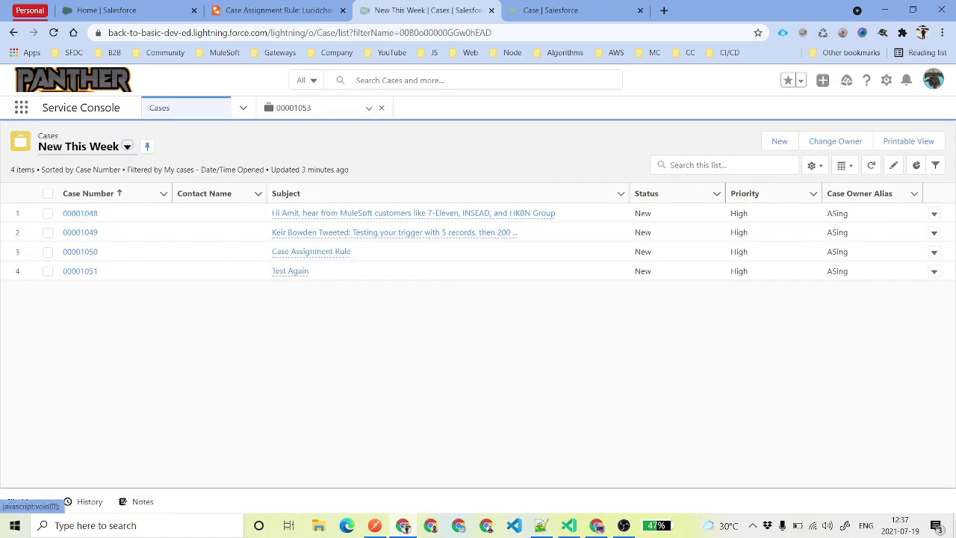
Start another new case with Priority High and Case Origin Email.
click(781, 140)
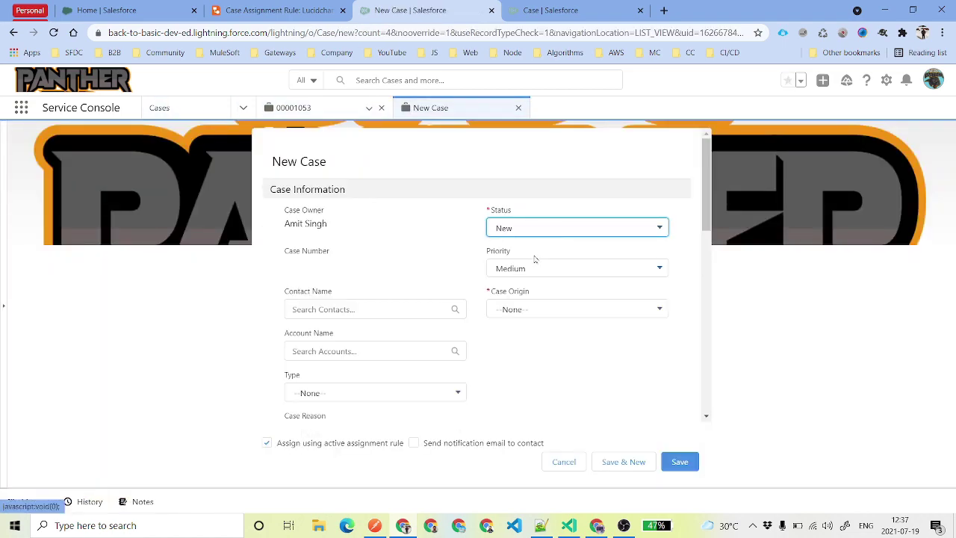
click(529, 272)
click(527, 315)
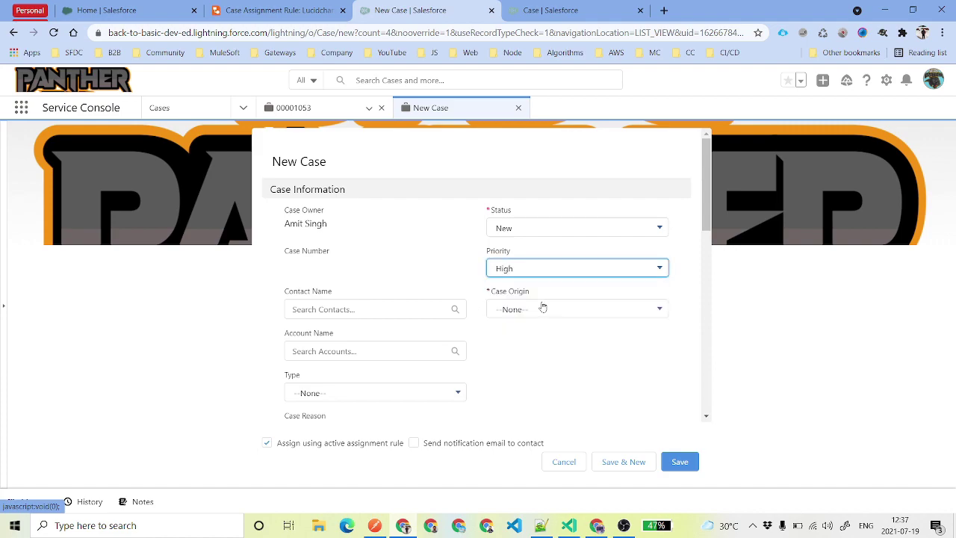
click(543, 308)
click(538, 363)
Save it with subject 'Email to Case Assignment' and check its Case Owner in Details.
scroll(533, 352, down, 2)
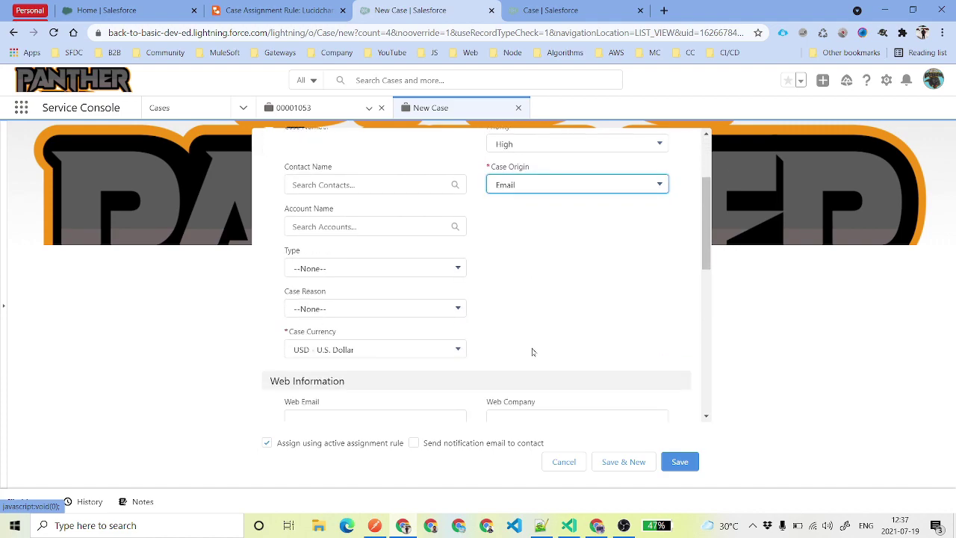
scroll(533, 352, down, 5)
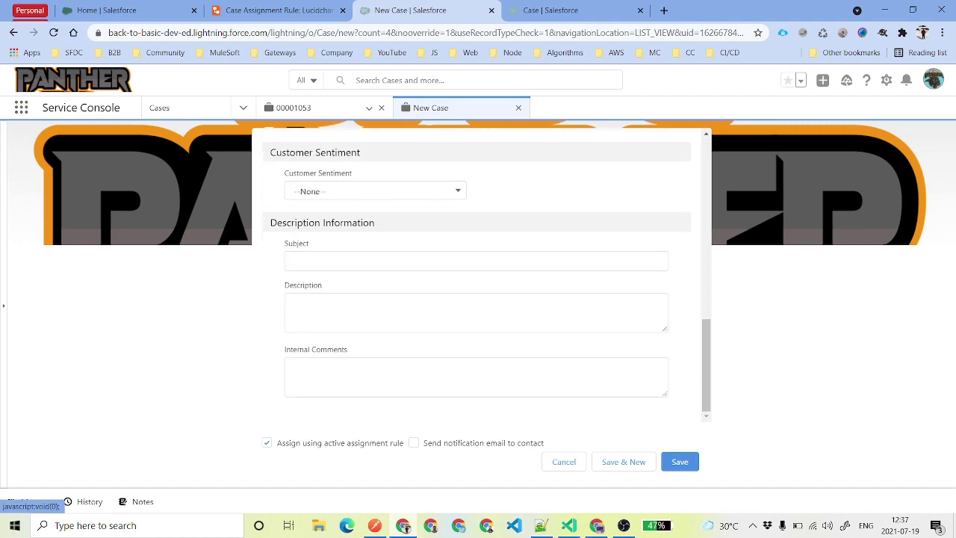
click(476, 261)
key(ctrl+v)
double_click(301, 262)
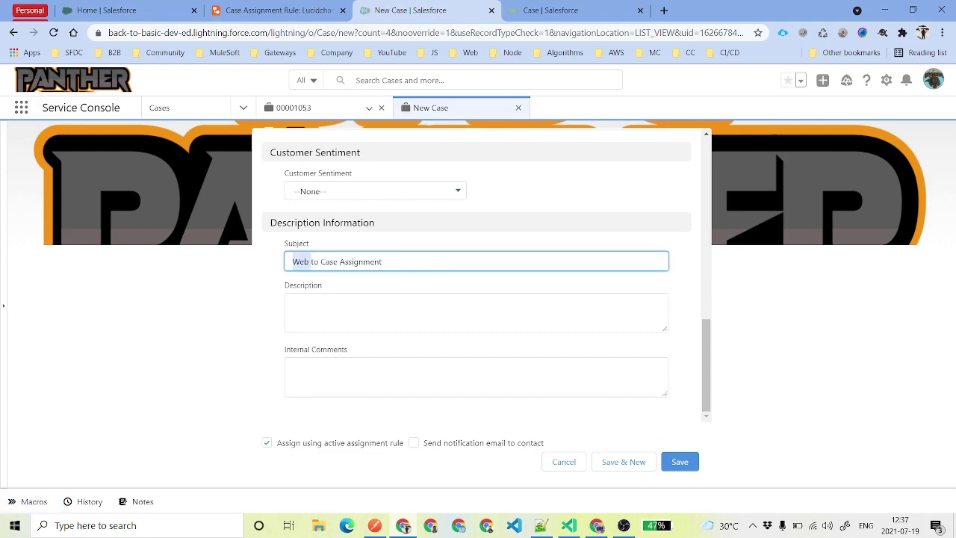
text(Email)
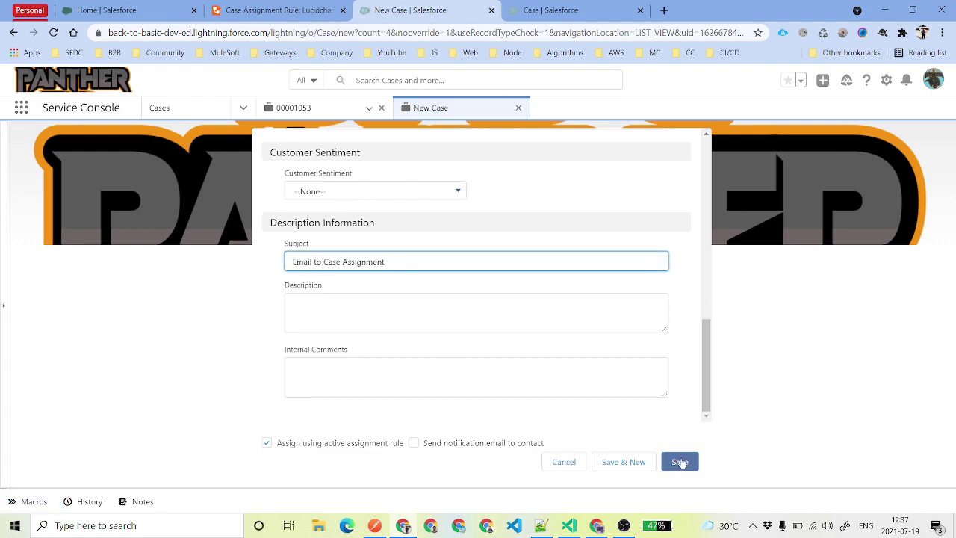
click(680, 461)
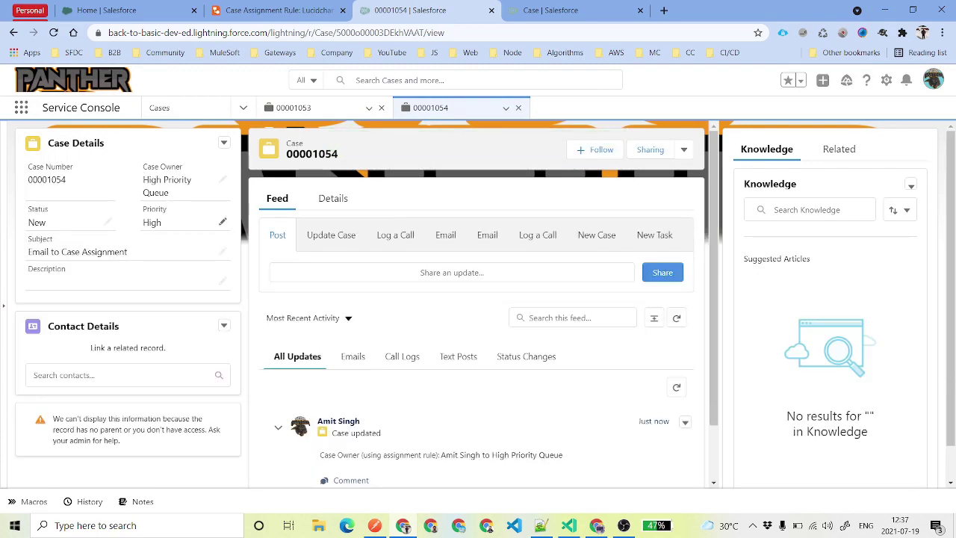
click(344, 210)
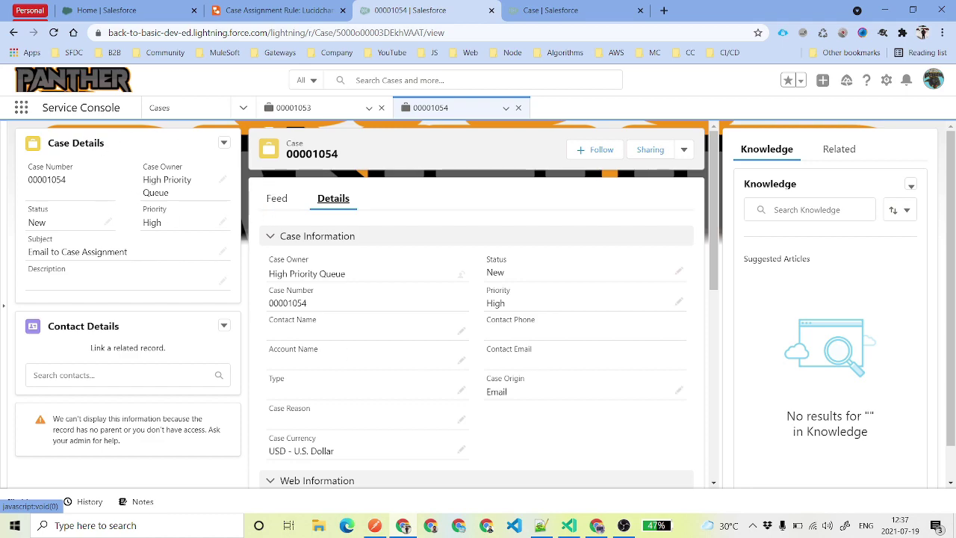
Accept case 00001054 from the High Priority Queue list view, then begin a new case.
click(207, 108)
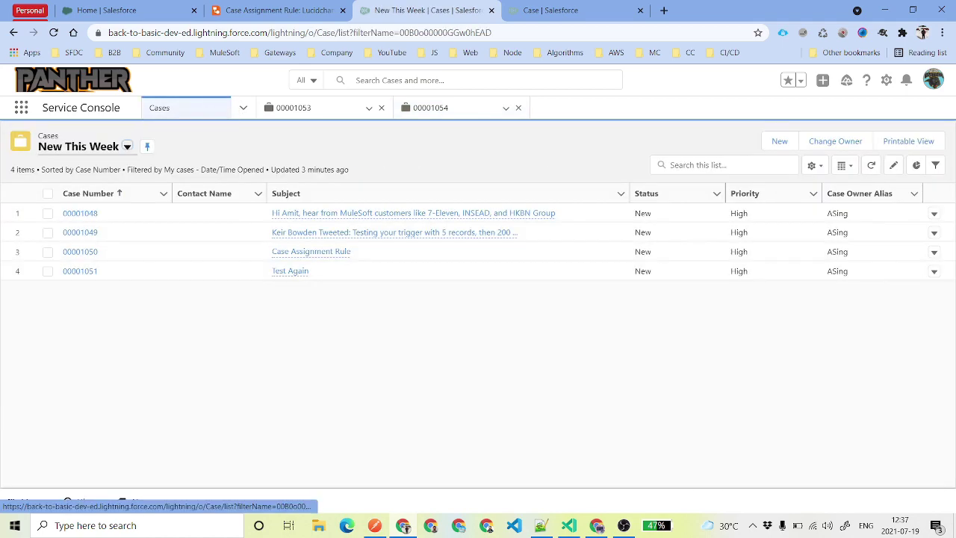
click(117, 149)
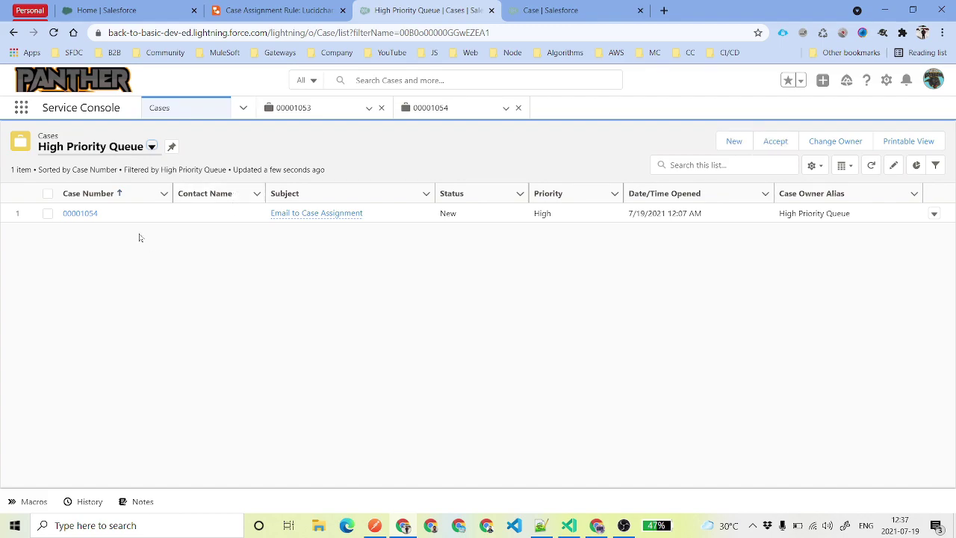
click(47, 214)
click(771, 144)
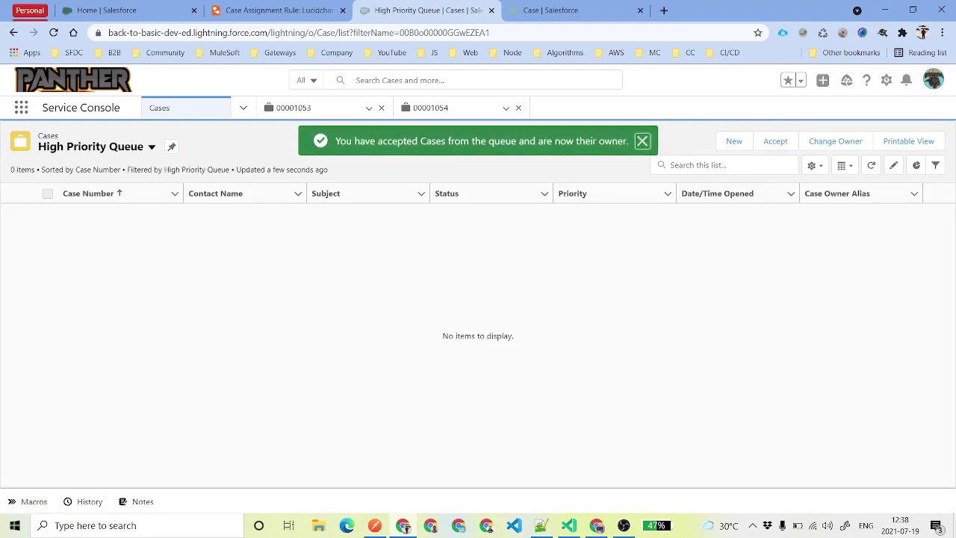
click(642, 141)
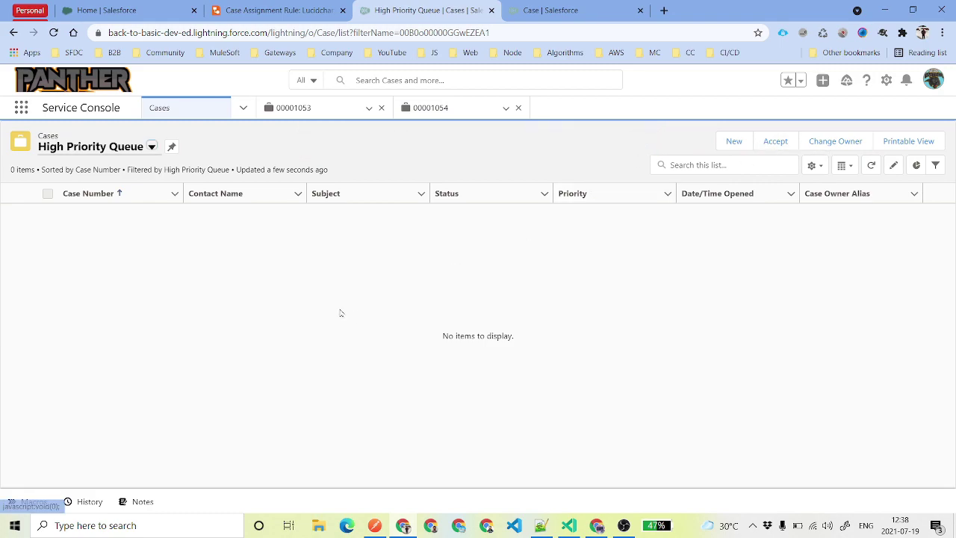
click(734, 143)
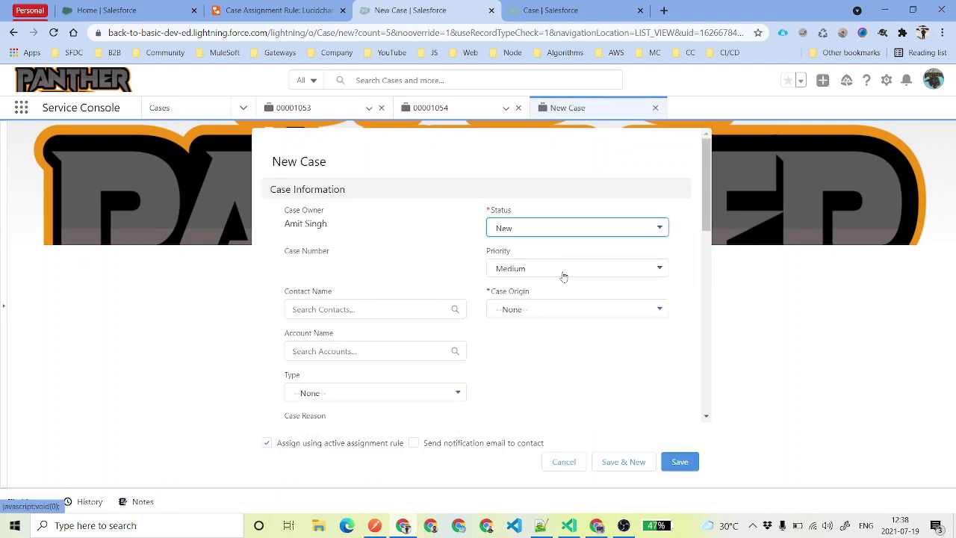
Save a Chatter-origin case titled 'Default Queue' and verify its owner is Default Queue.
click(553, 306)
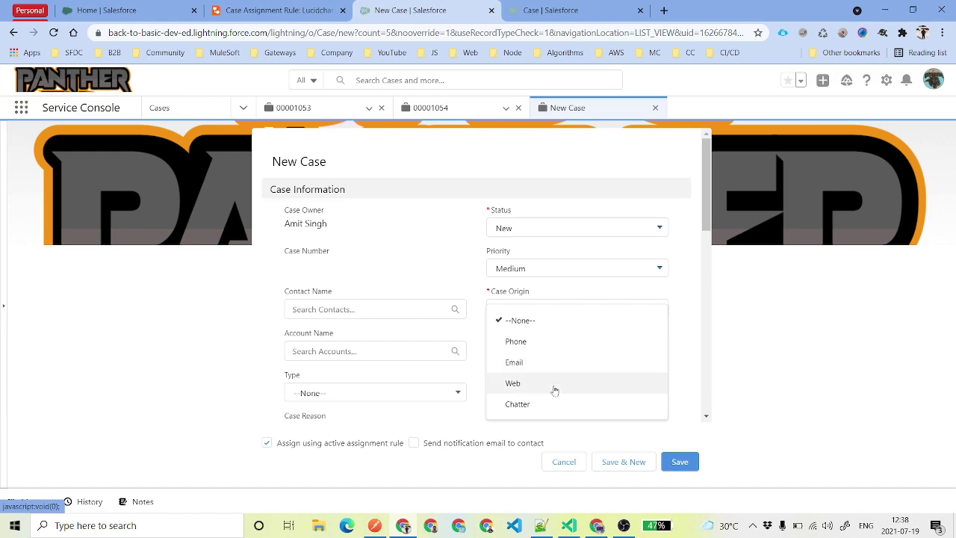
click(555, 404)
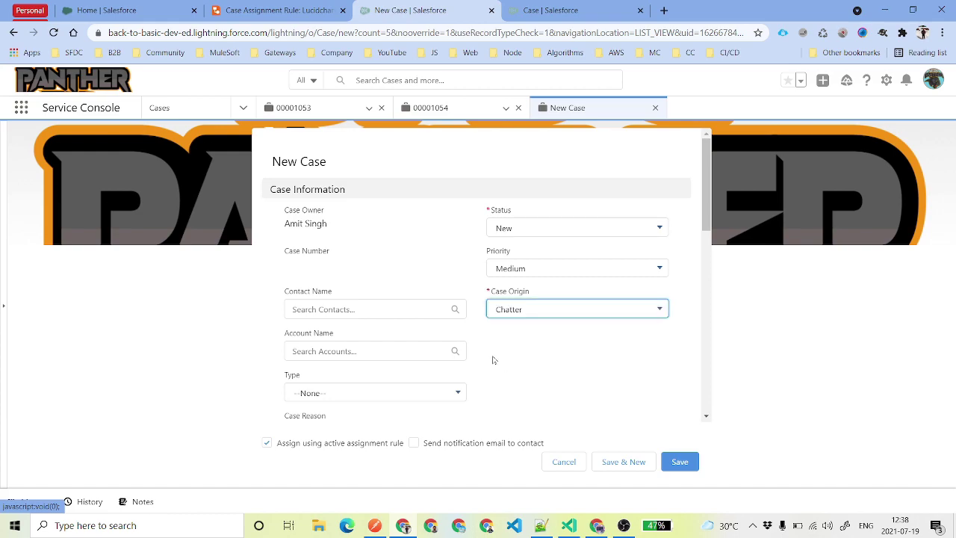
scroll(492, 360, down, 10)
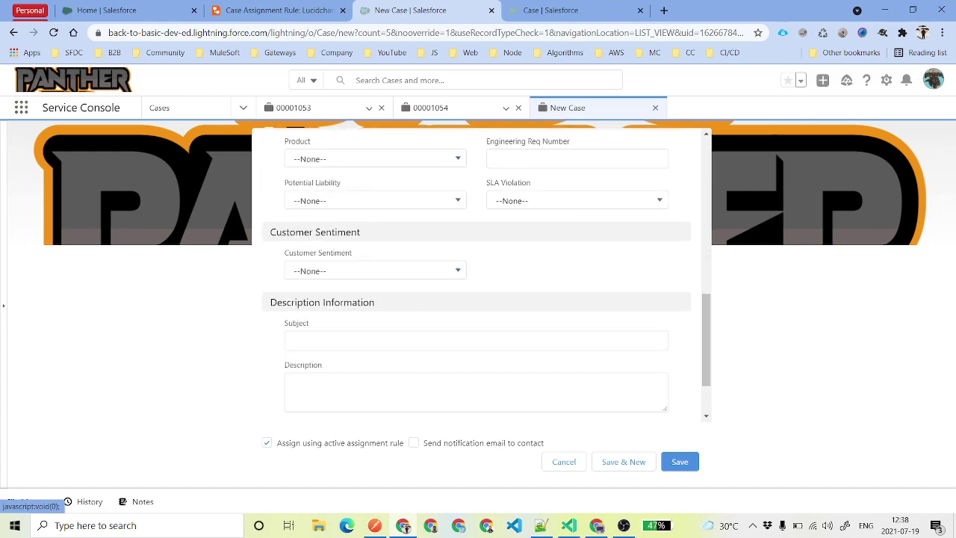
click(475, 341)
text(Default )
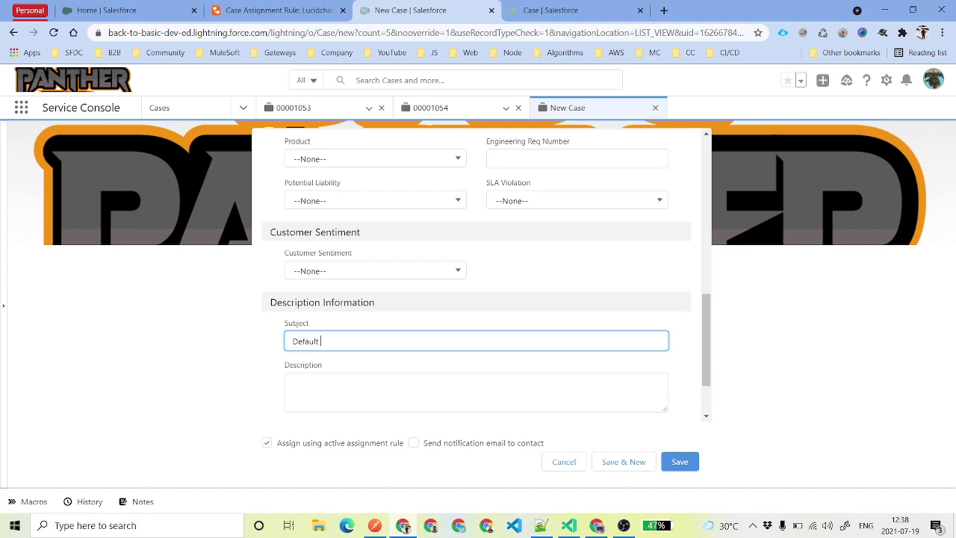
text(Queue)
key(Return)
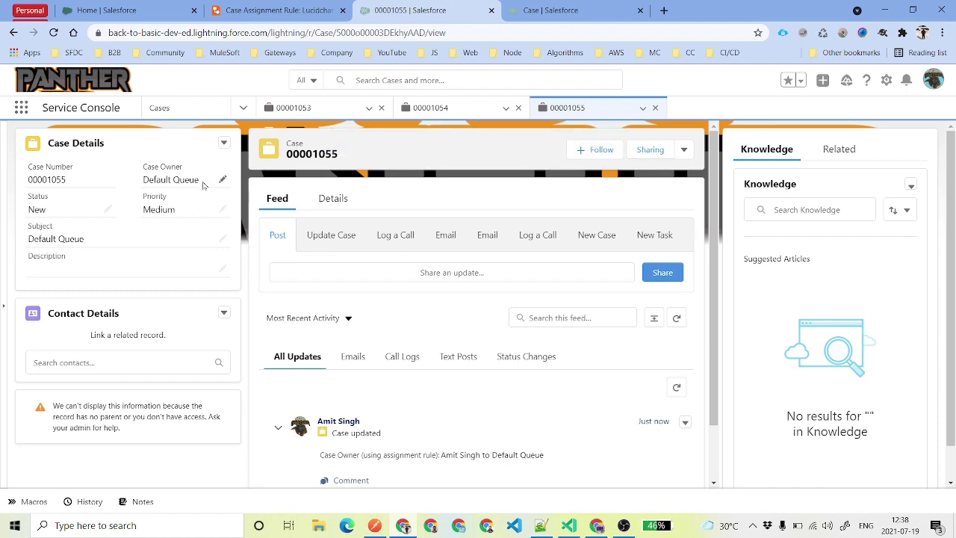
click(336, 200)
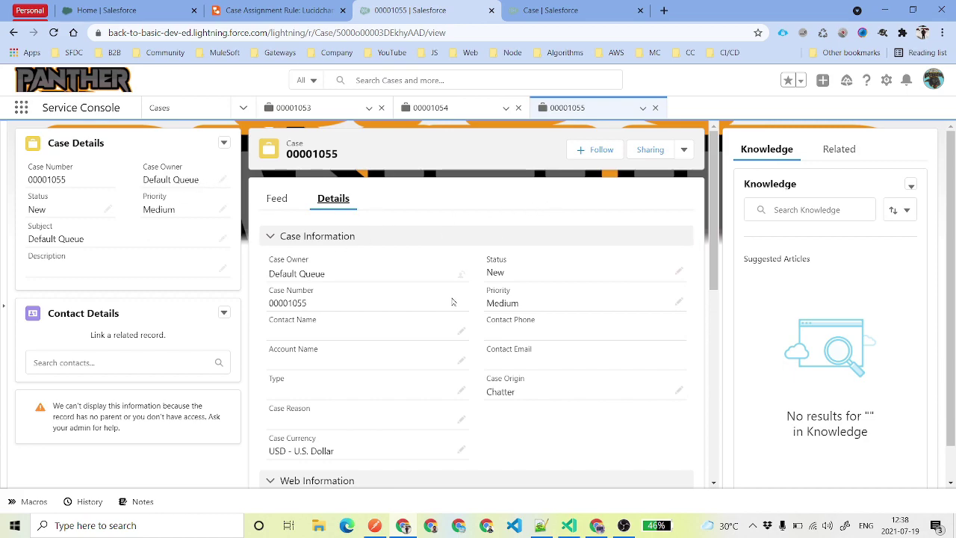
scroll(452, 301, down, 5)
scroll(457, 316, up, 6)
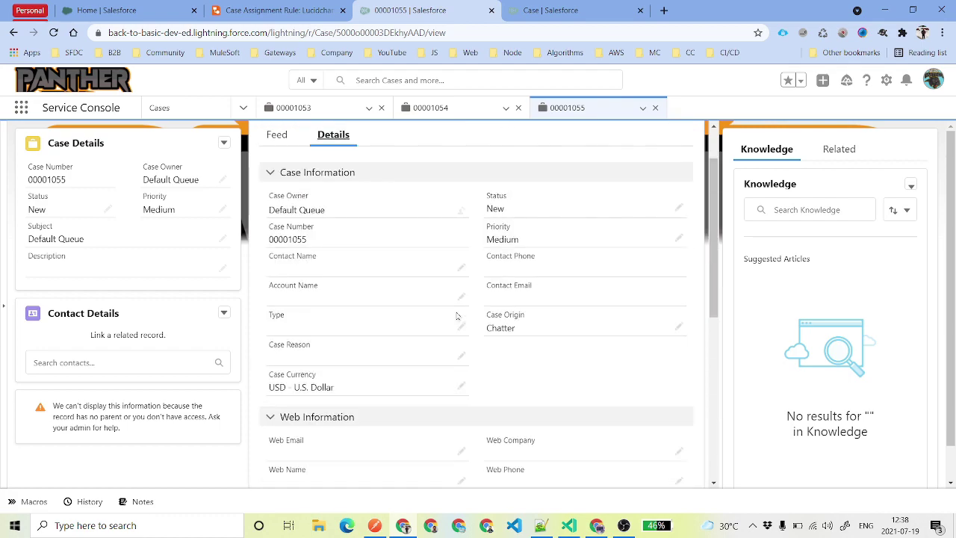